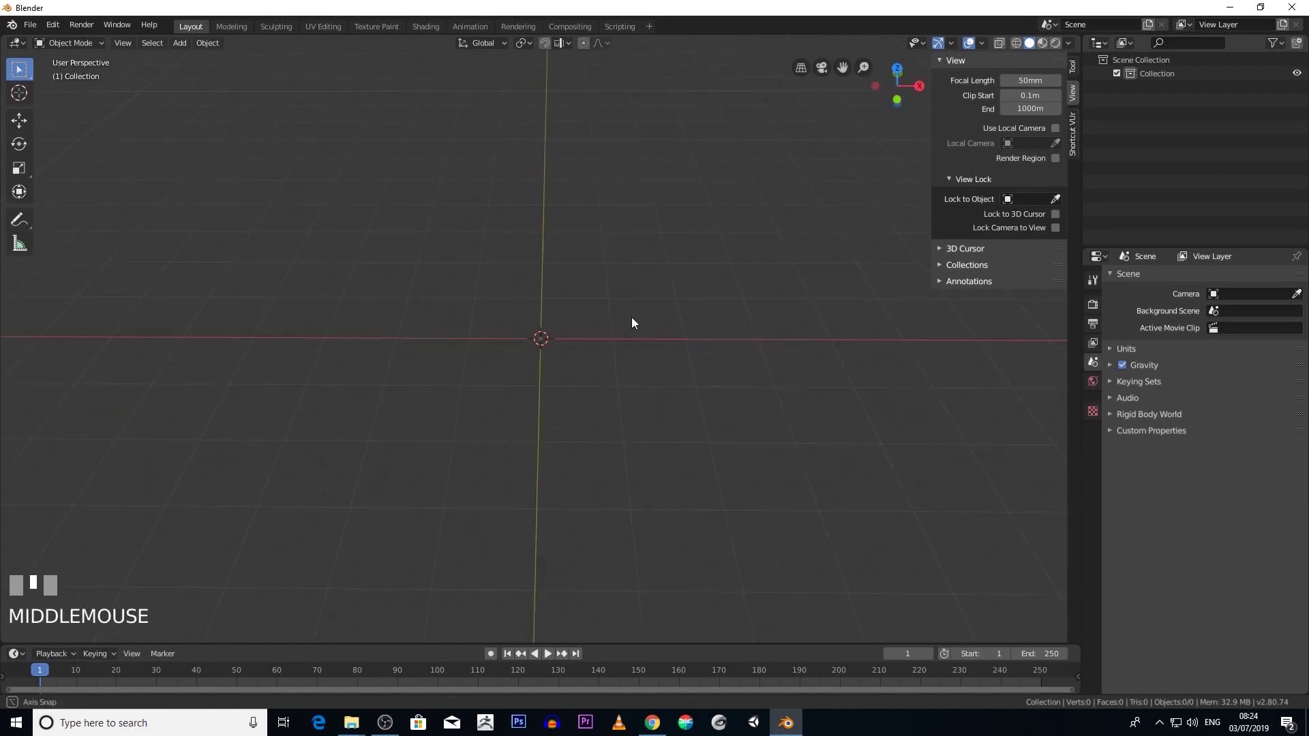
Orbit and zoom the empty viewport from top-down into an angled perspective with the X axis running across.
scroll(720, 266, "up", 1)
scroll(718, 264, "down", 1)
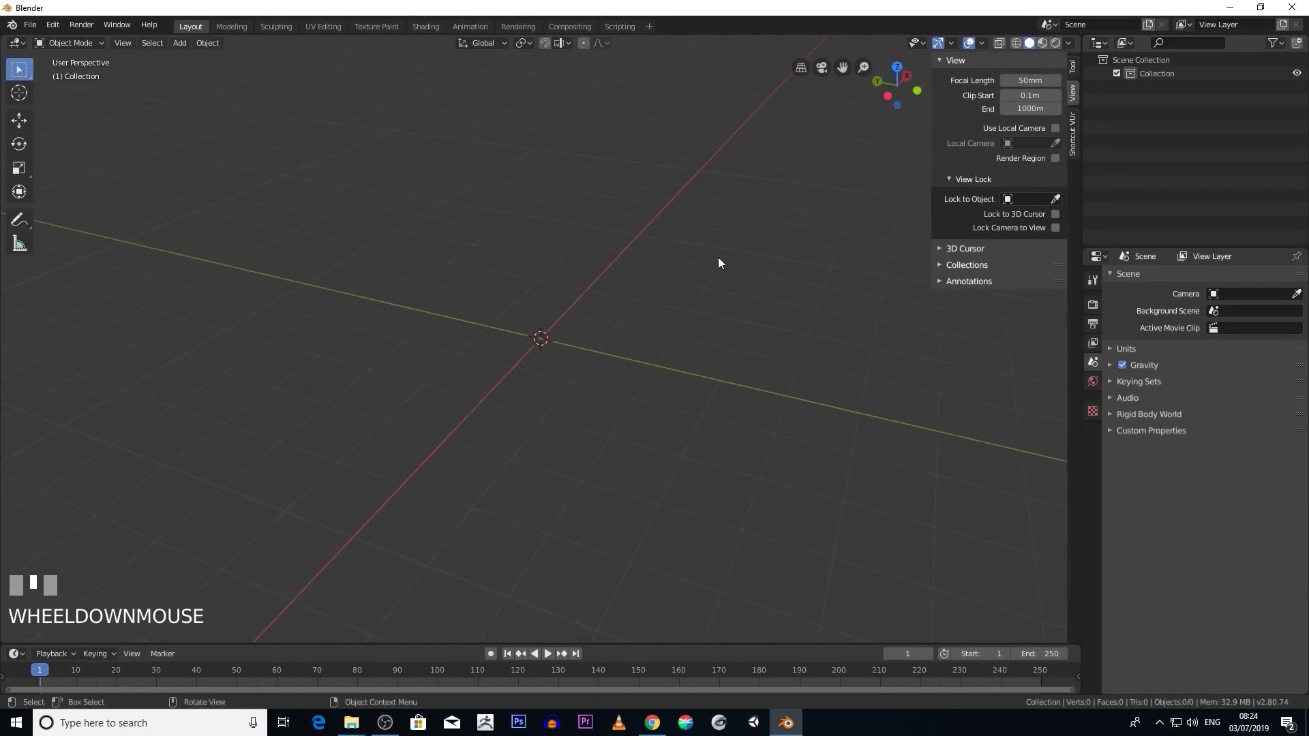
scroll(719, 259, "up", 1)
middle_click_drag(719, 259, 660, 229)
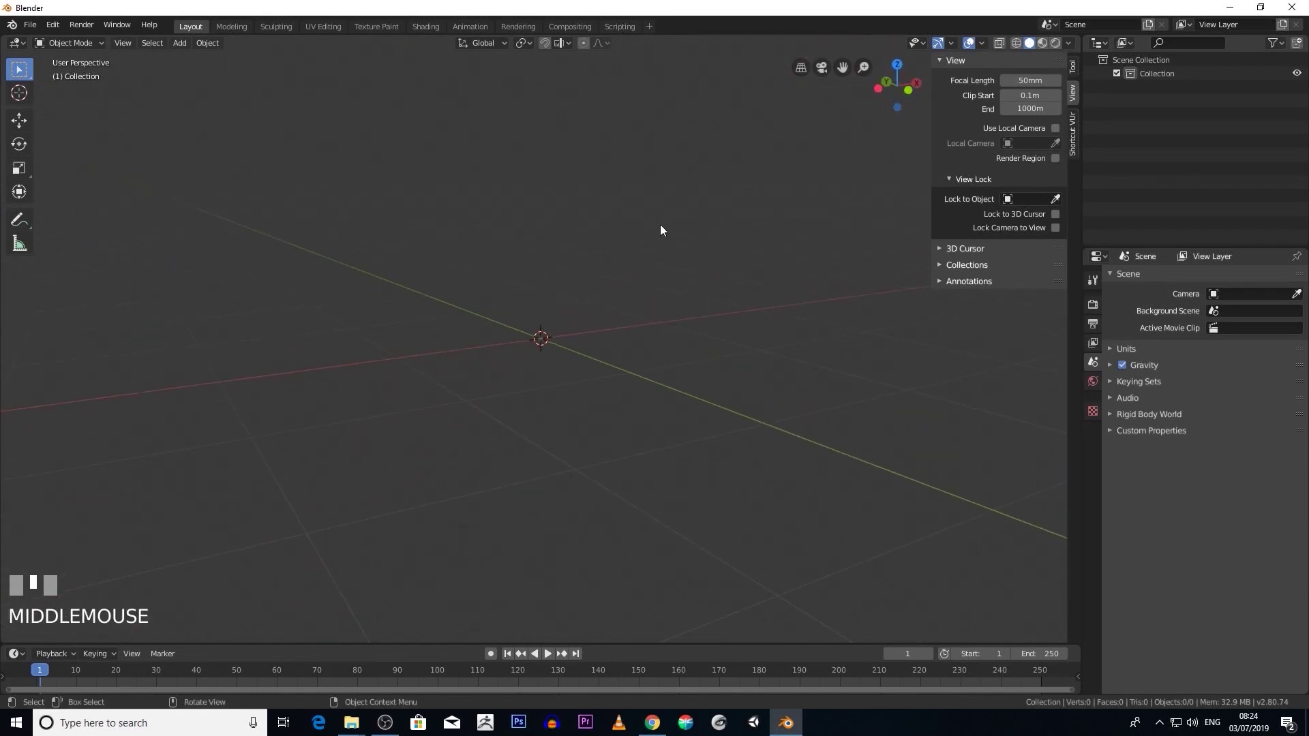
scroll(661, 229, "up", 1)
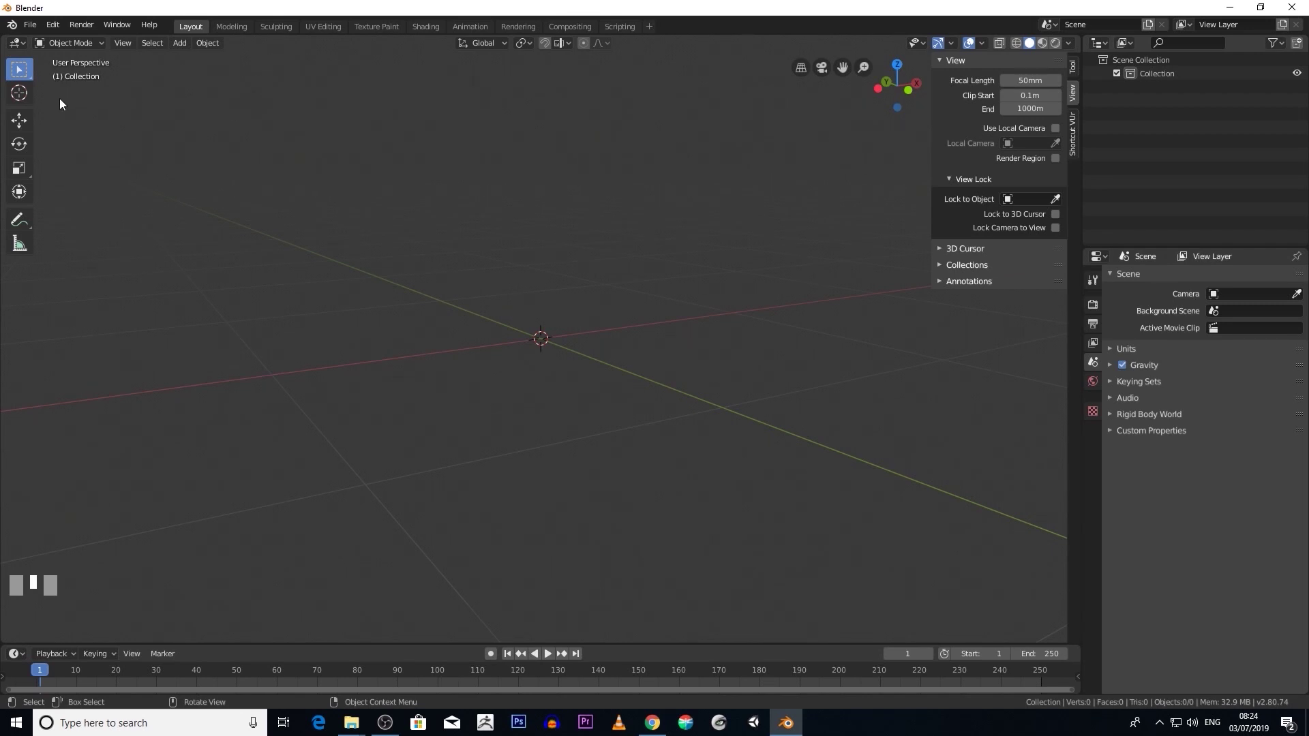
scroll(742, 322, "down", 1)
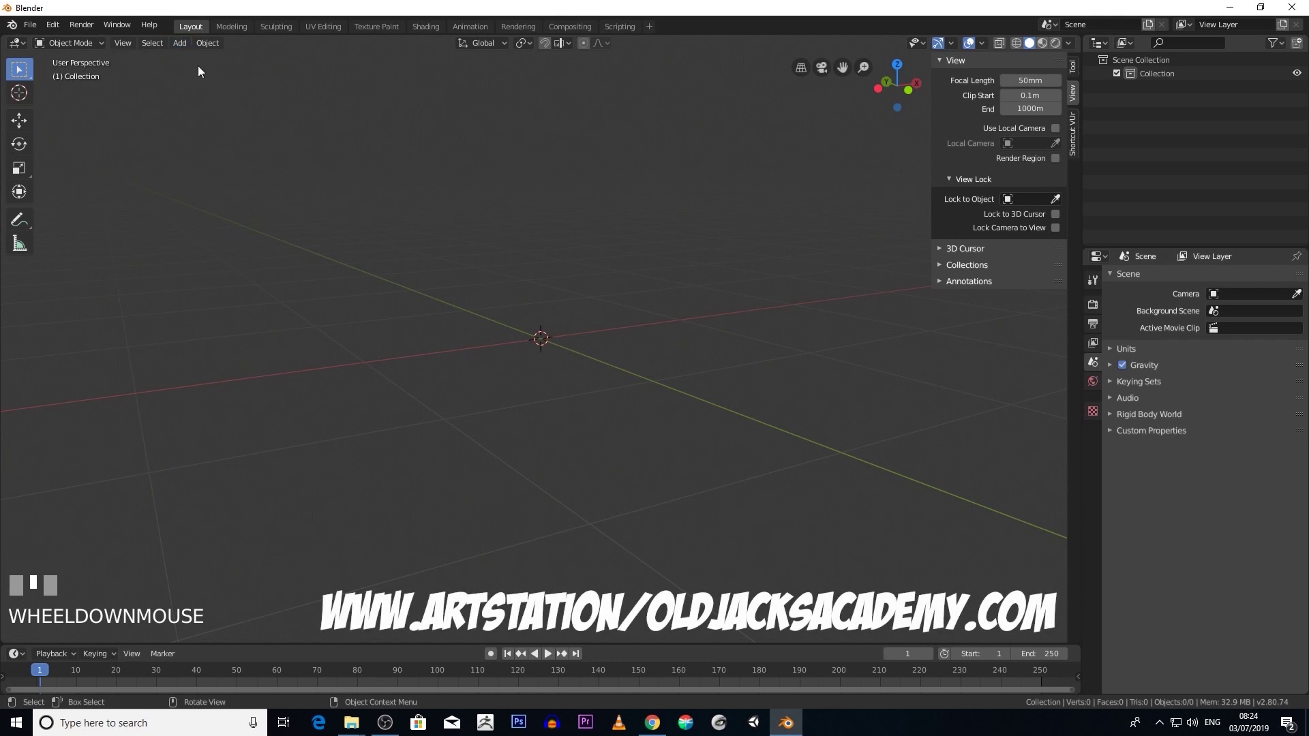
Add a 2 m cube at the world origin, then deselect it.
left_click(180, 43)
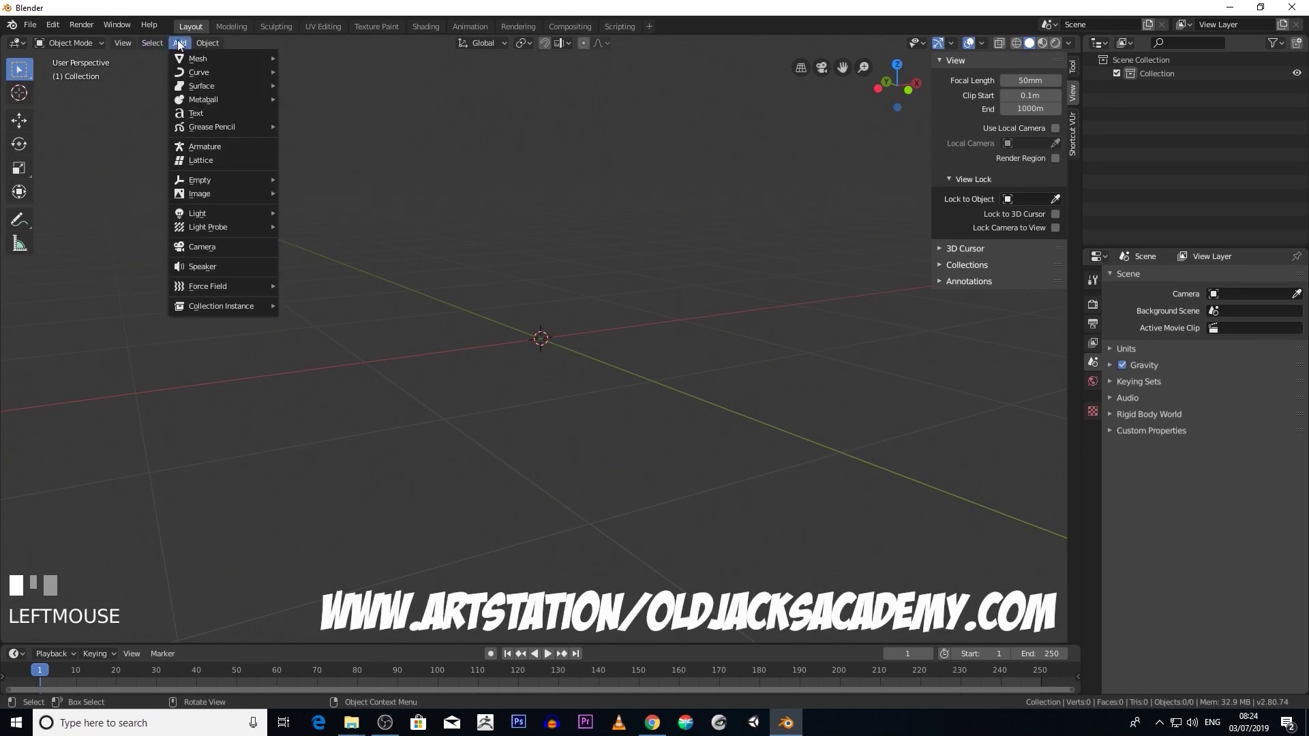
mouse_move(184, 61)
left_click(304, 73)
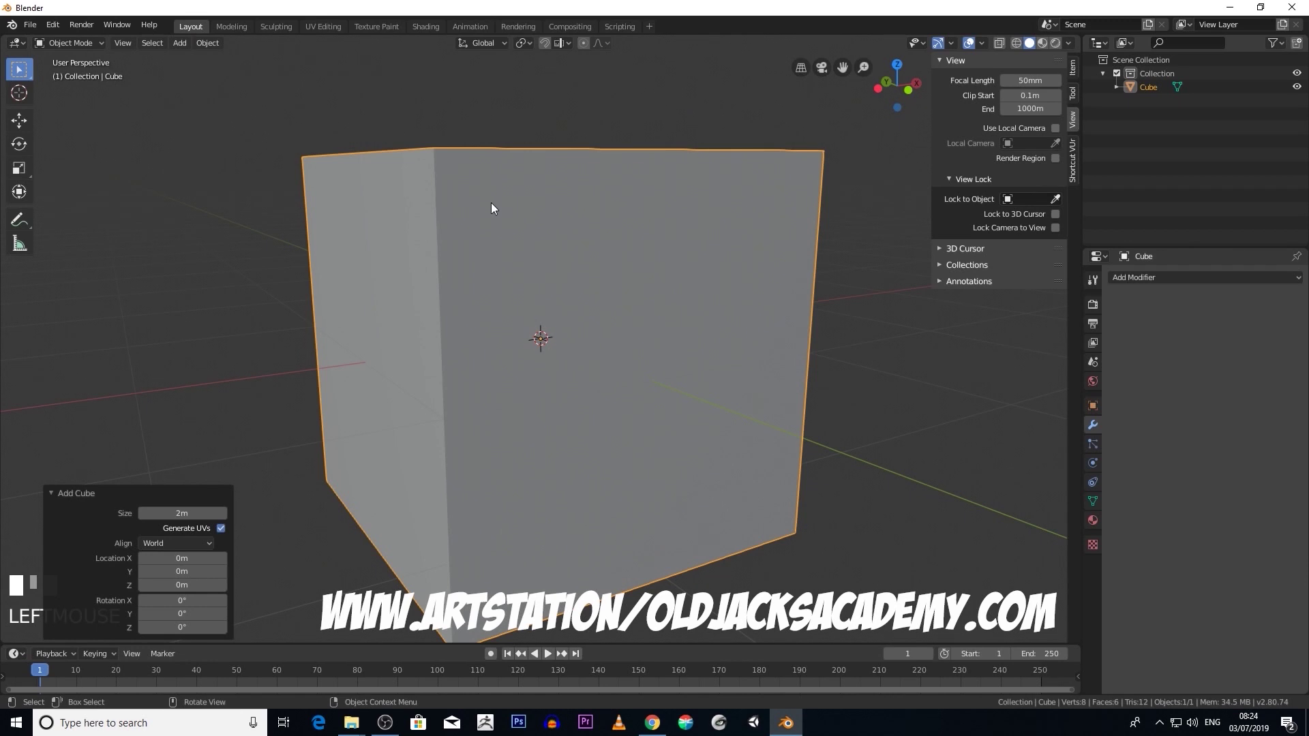
left_click(860, 416)
scroll(535, 350, "up", 4)
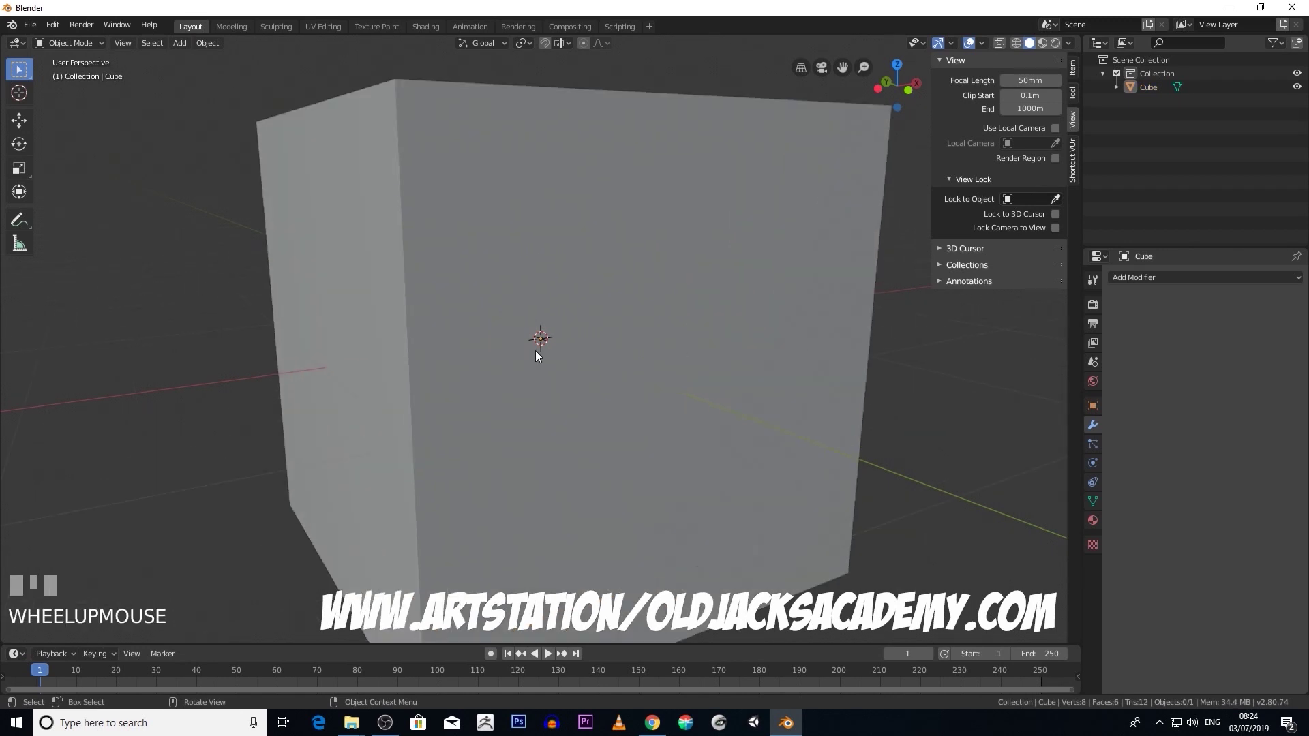
scroll(539, 347, "down", 3)
Place the 3D cursor above and to the left of the cube.
left_click(17, 95)
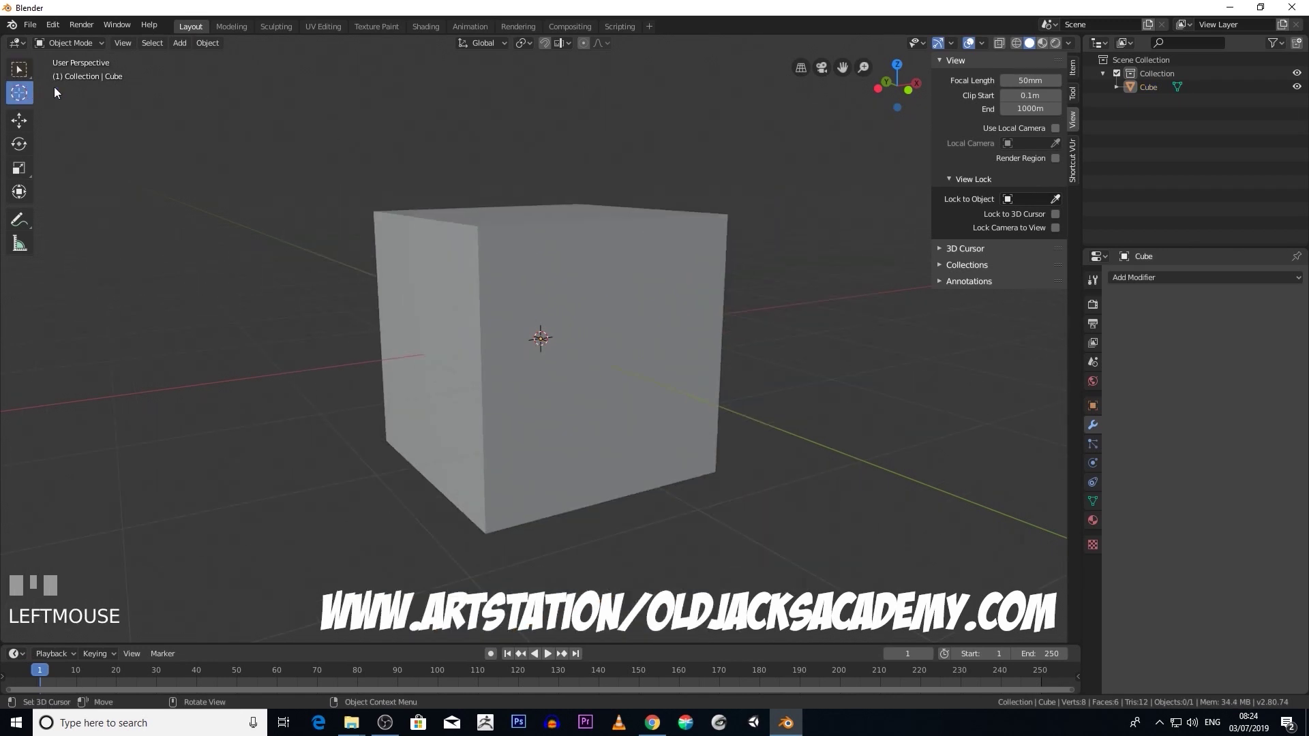
left_click(196, 81)
scroll(624, 371, "up", 3)
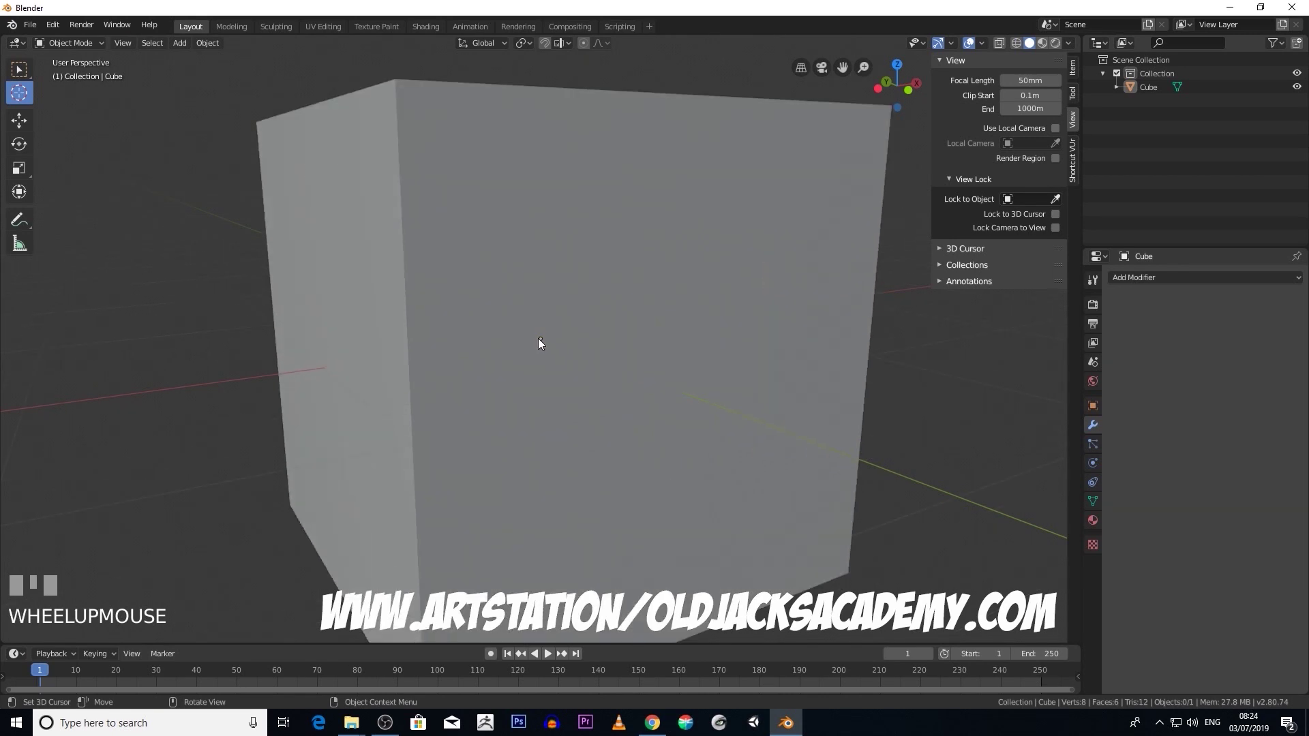
scroll(538, 341, "down", 3)
middle_click_drag(538, 341, 504, 341)
scroll(431, 365, "down", 3)
Select the cube and move it 4.41 m along negative X.
left_click(19, 120)
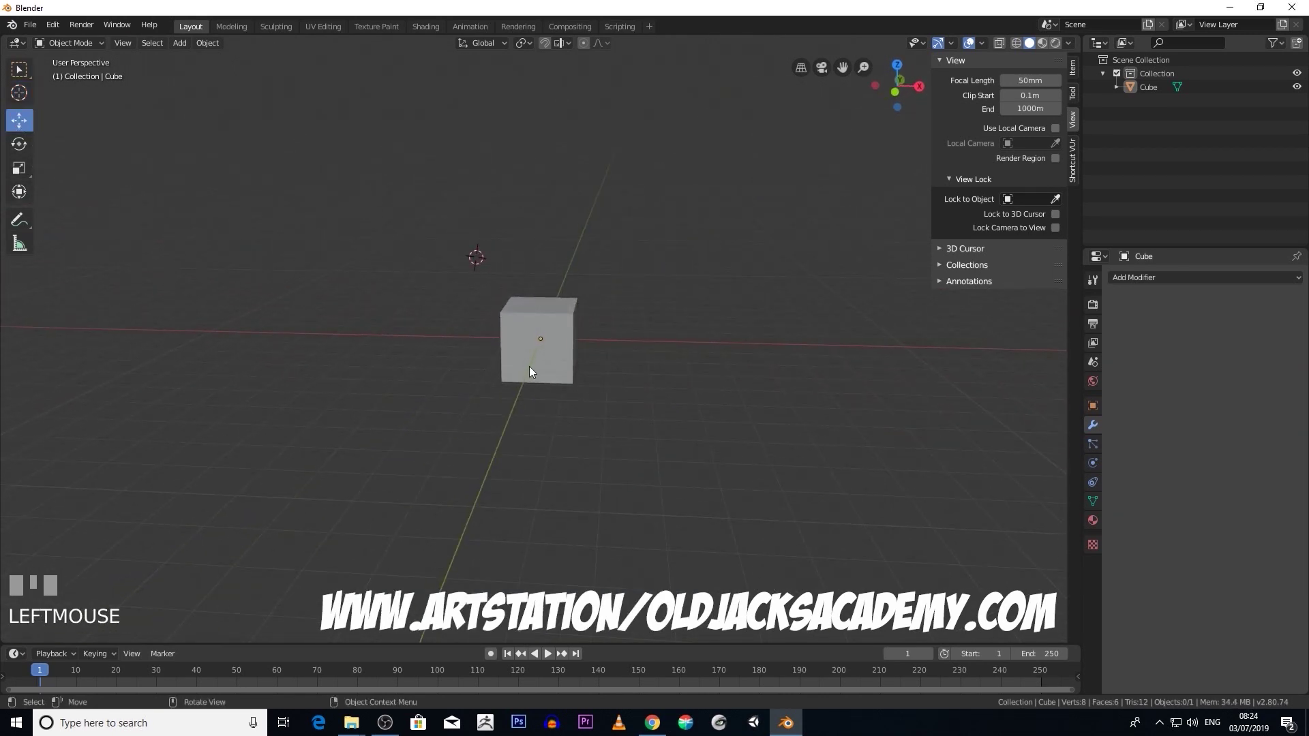
left_click(529, 371)
left_click_drag(590, 339, 439, 335)
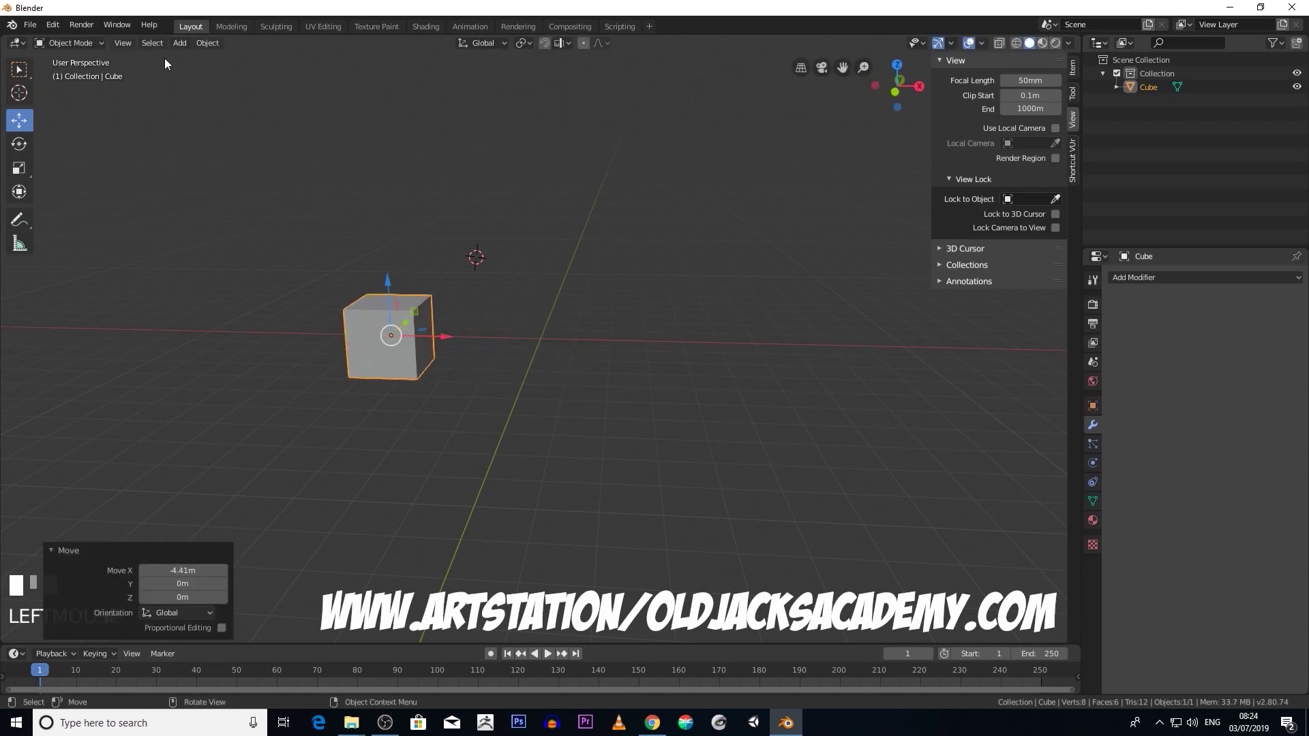
Add a UV sphere at the 3D cursor, move it 4.69 m along X, then deselect it.
left_click(179, 42)
mouse_move(173, 63)
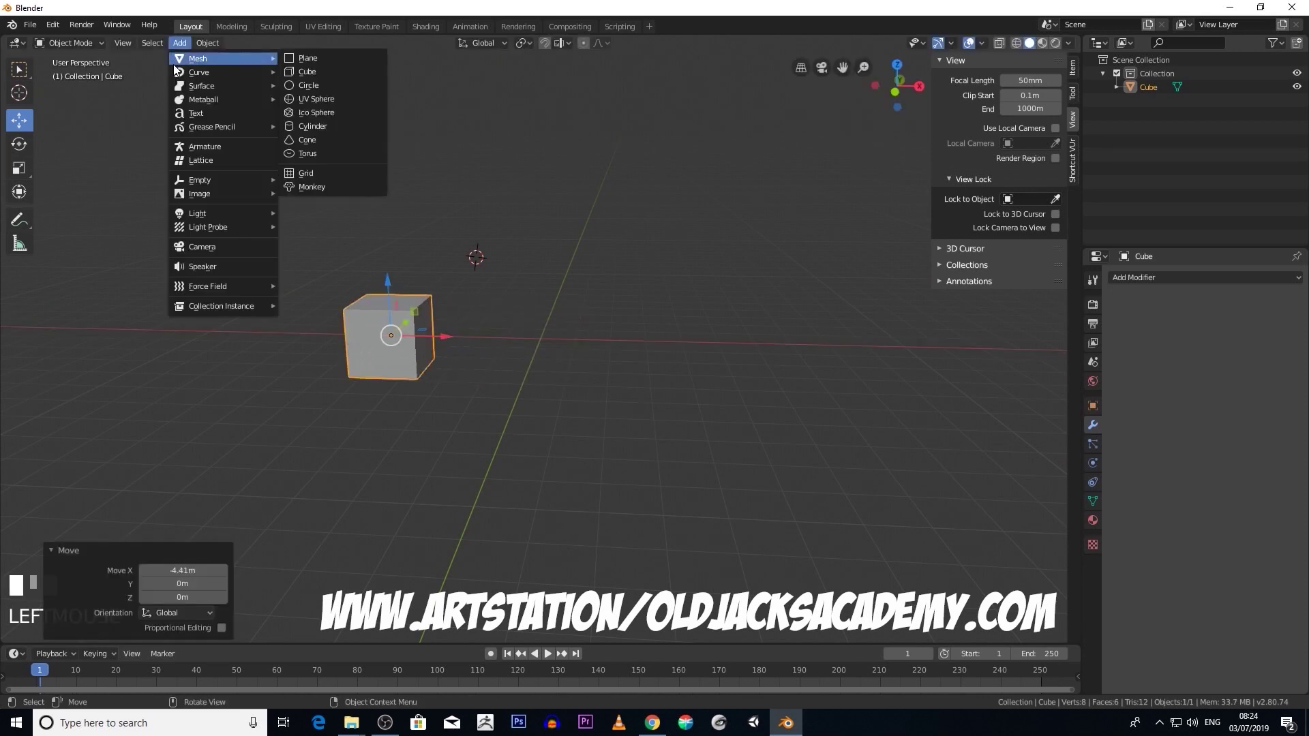
left_click(305, 100)
scroll(532, 300, "up", 4)
left_click(446, 256)
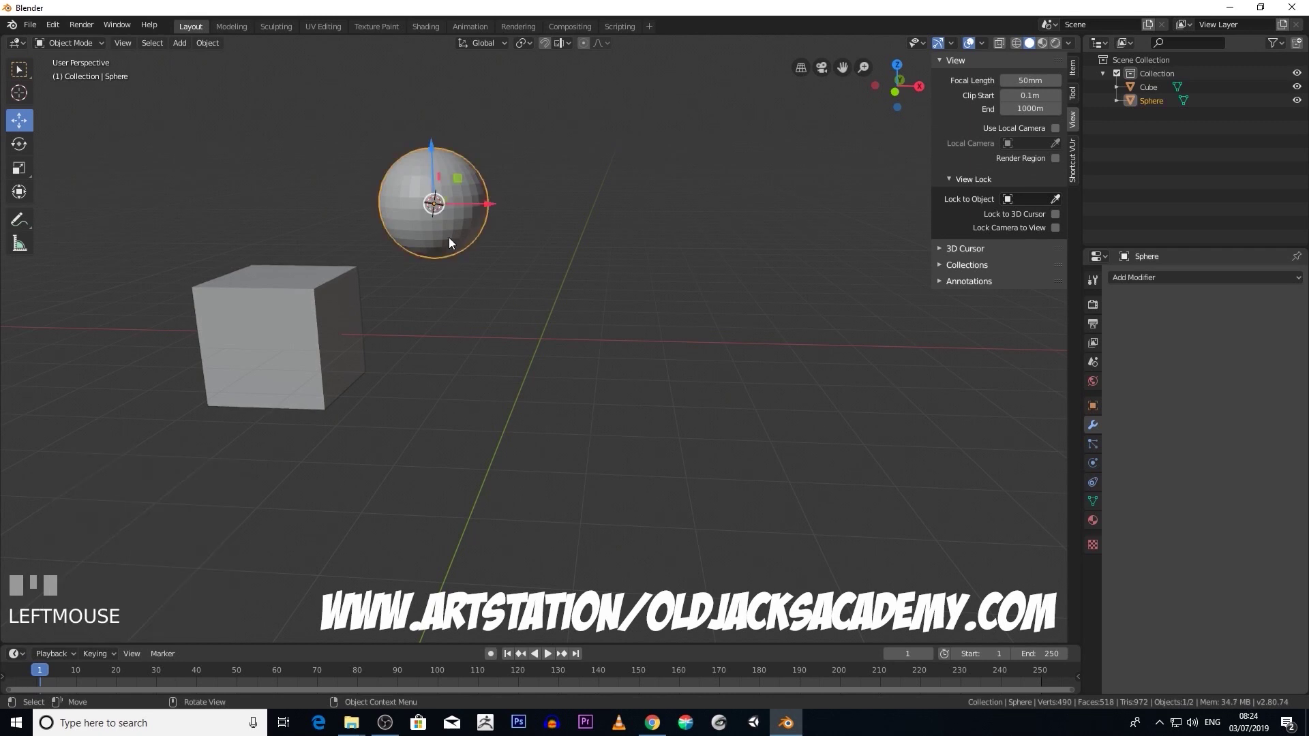
left_click_drag(486, 203, 746, 238)
middle_click_drag(747, 239, 623, 299)
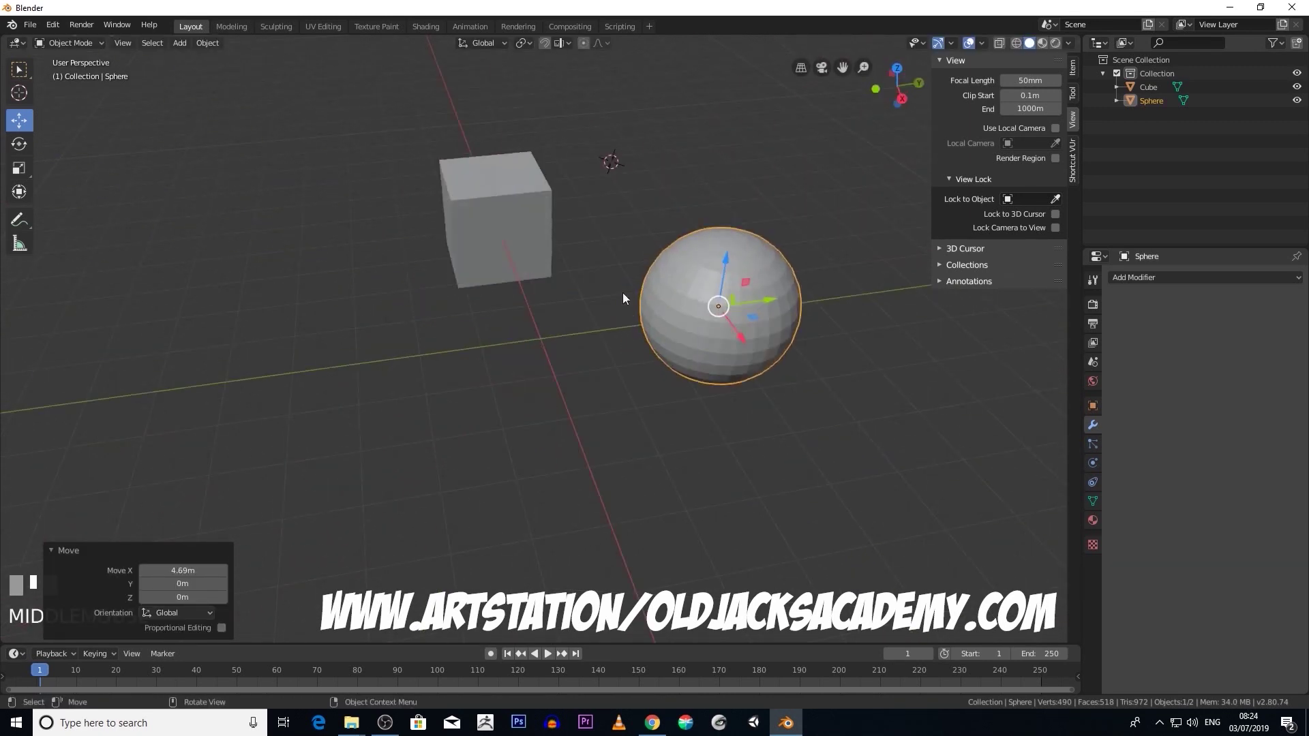
middle_click_drag(600, 176, 518, 194)
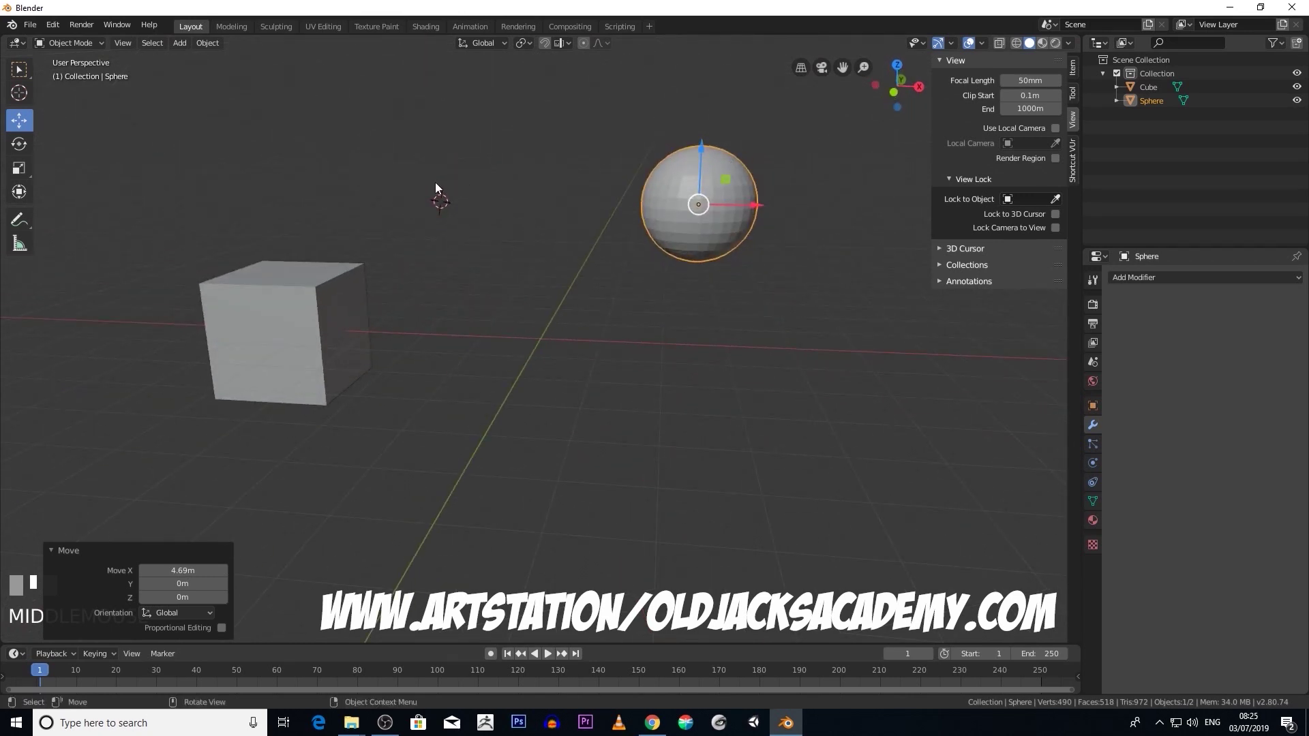
middle_click_drag(575, 271, 413, 302)
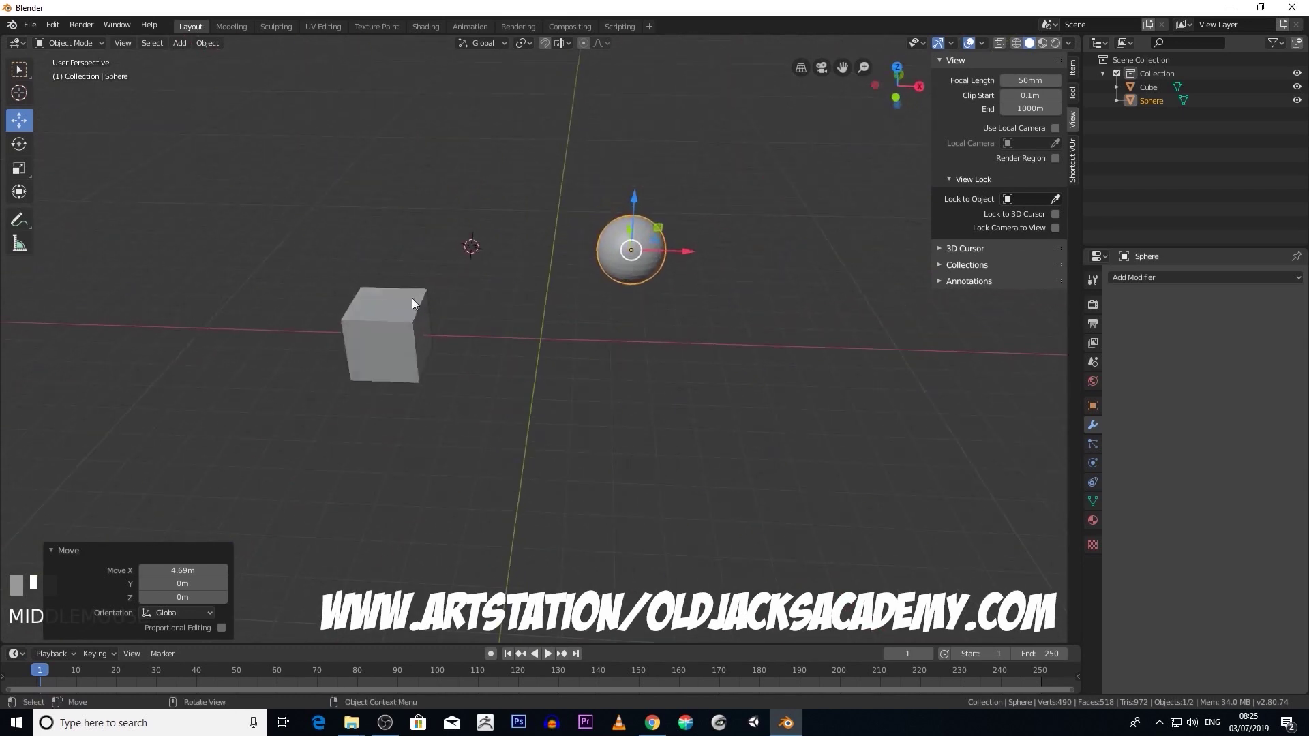
left_click(474, 249)
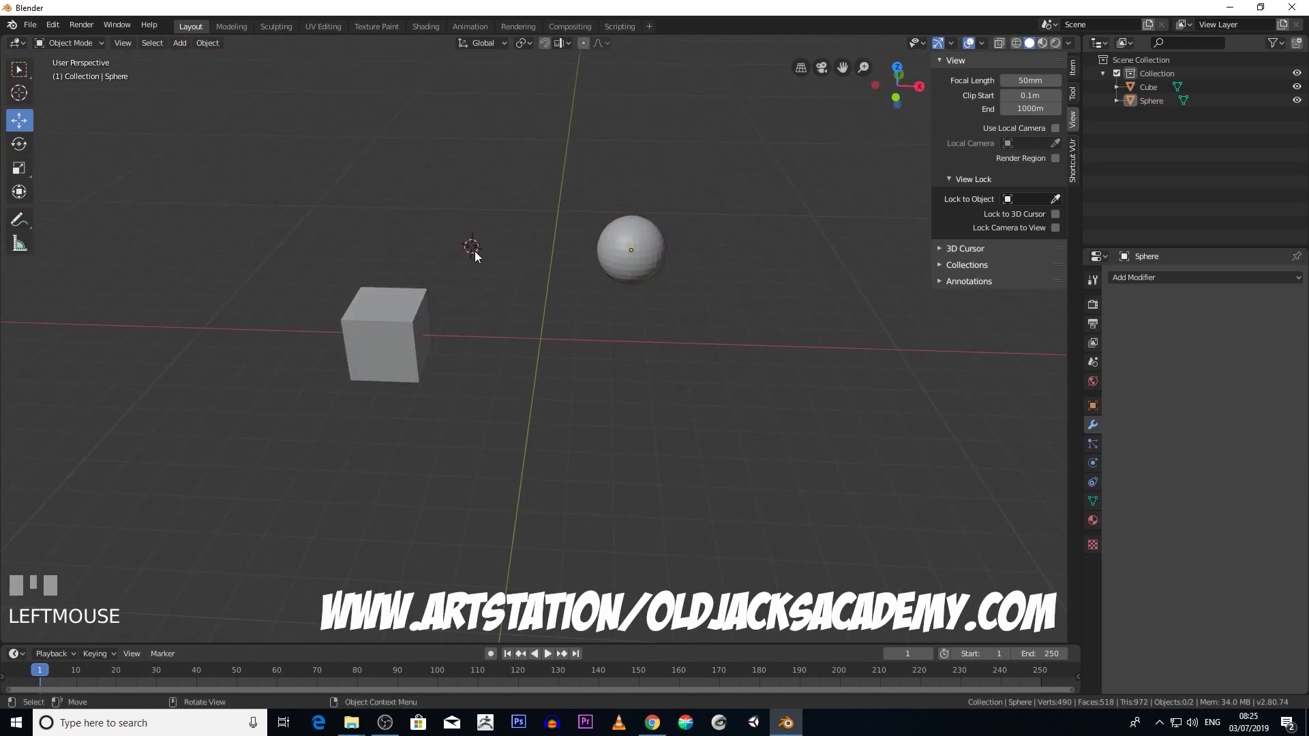
Put the 3D cursor below right of the sphere and add a second cube there.
left_click(19, 93)
left_click(738, 410)
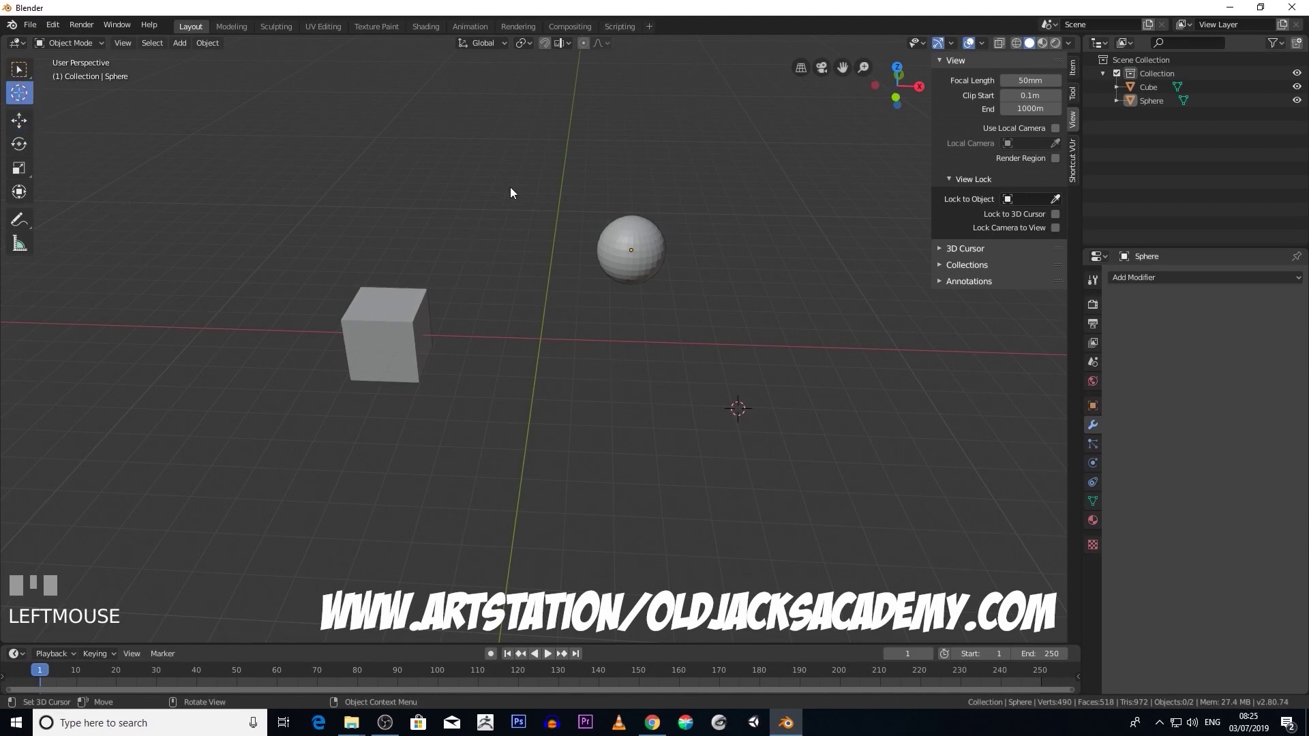
middle_click_drag(512, 193, 315, 82)
left_click(181, 43)
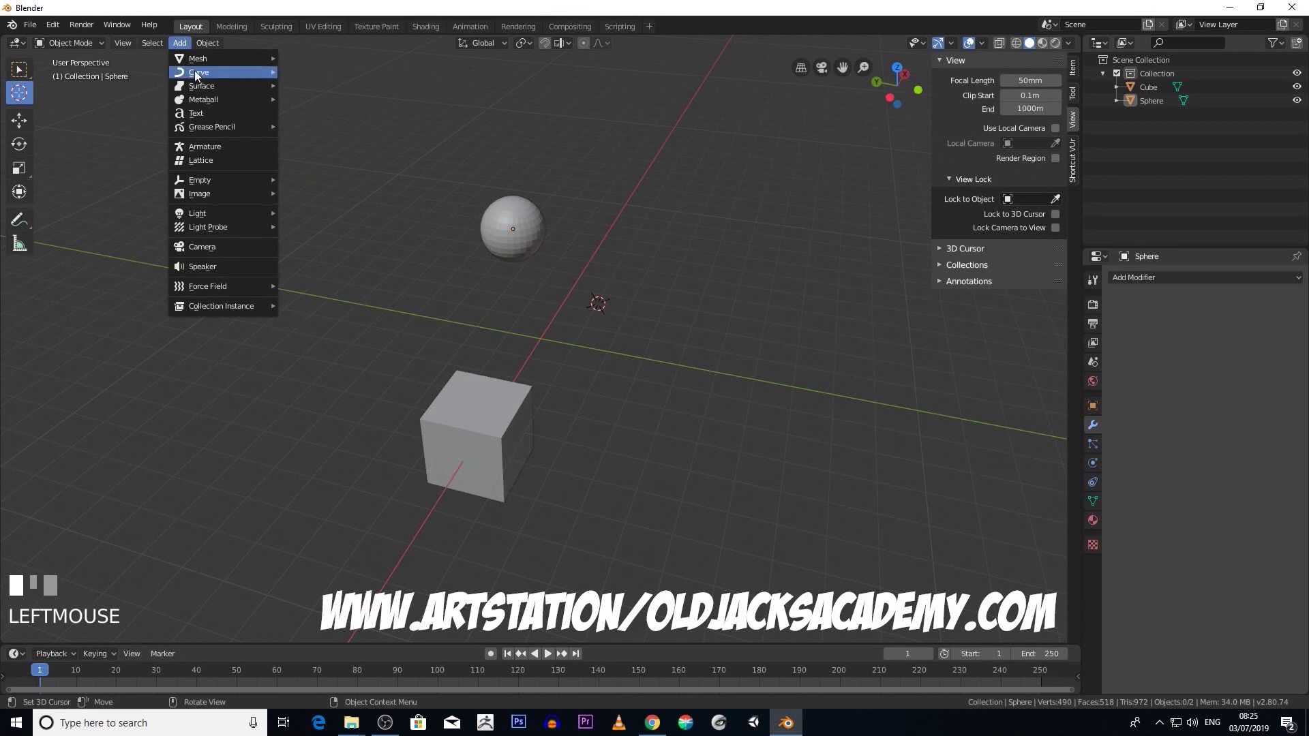
mouse_move(195, 60)
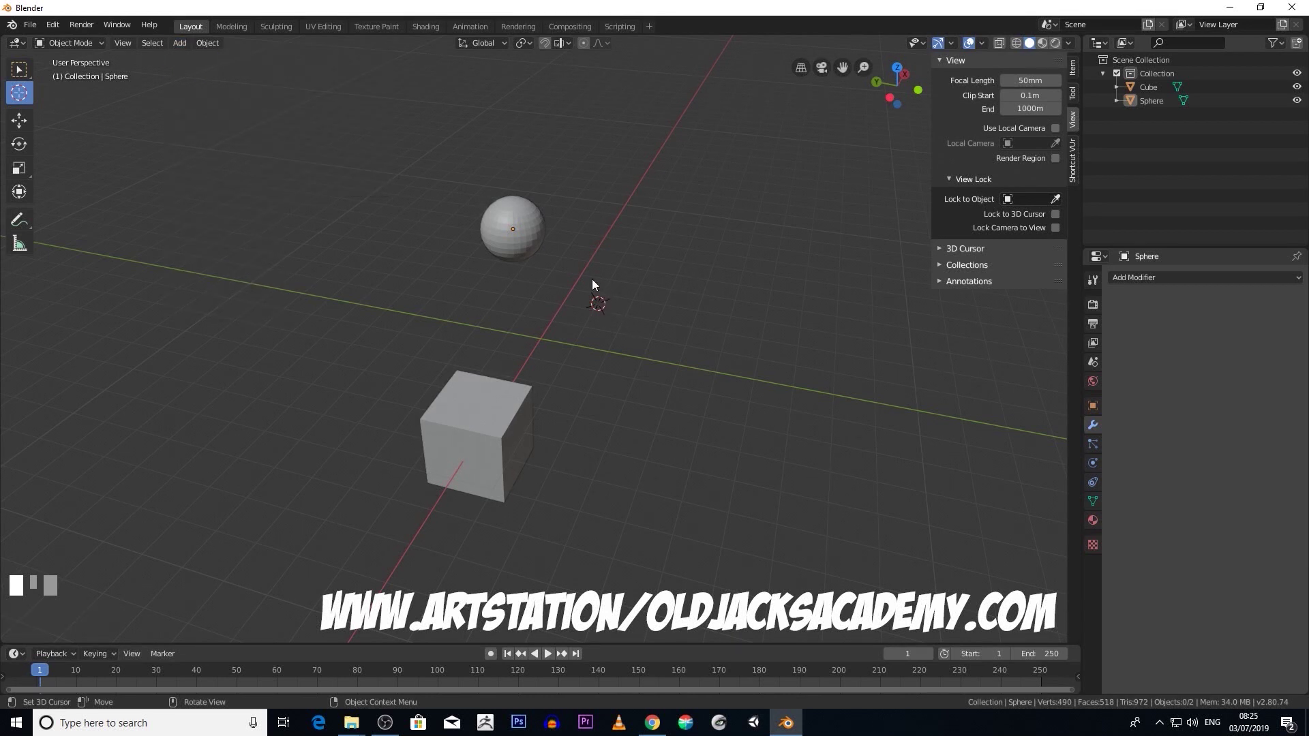
left_click(207, 43)
mouse_move(185, 42)
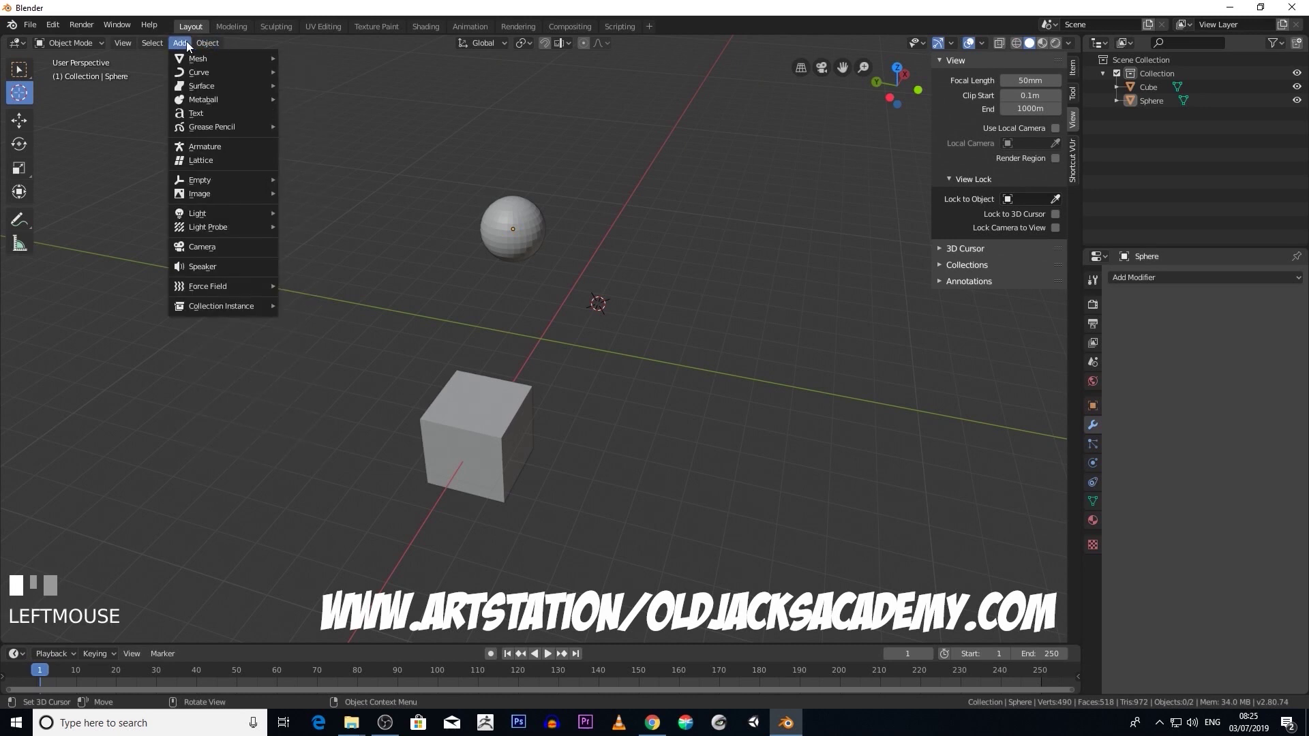
left_click(308, 71)
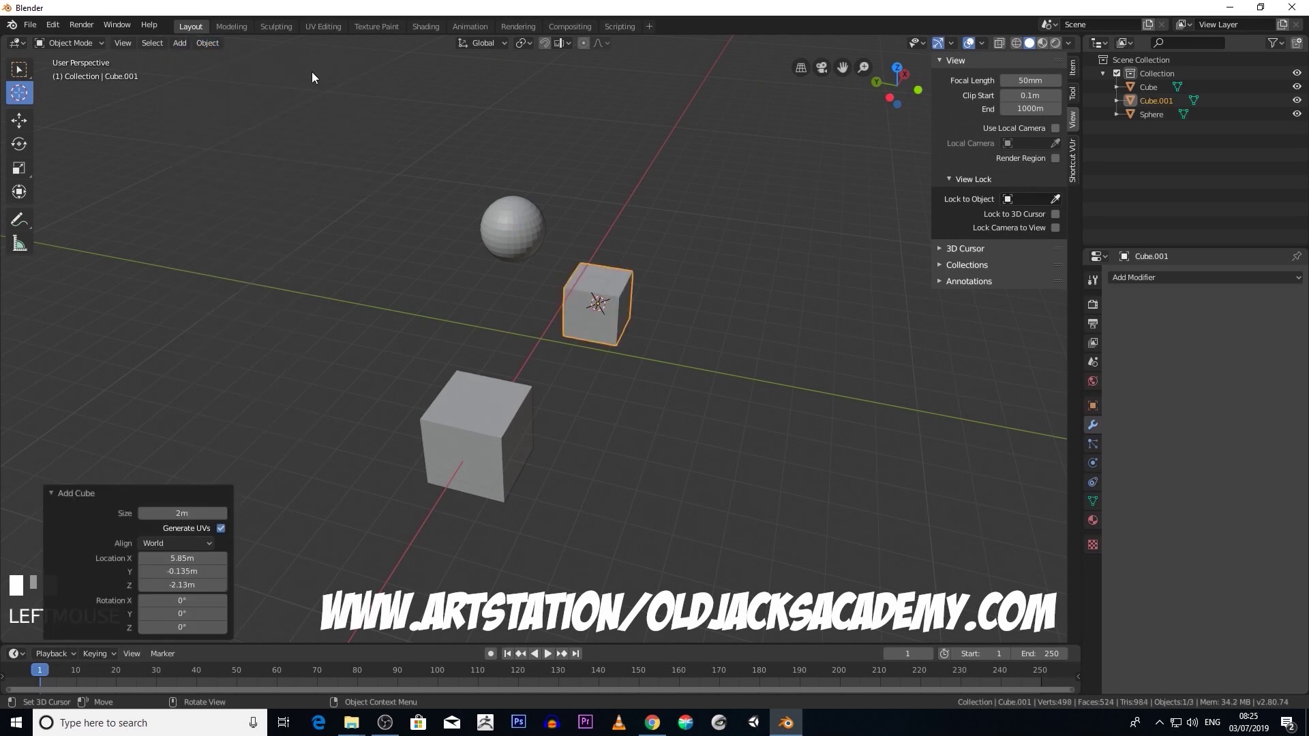
middle_click_drag(312, 71, 705, 289)
scroll(421, 184, "up", 3)
scroll(669, 259, "down", 4)
scroll(566, 249, "up", 3)
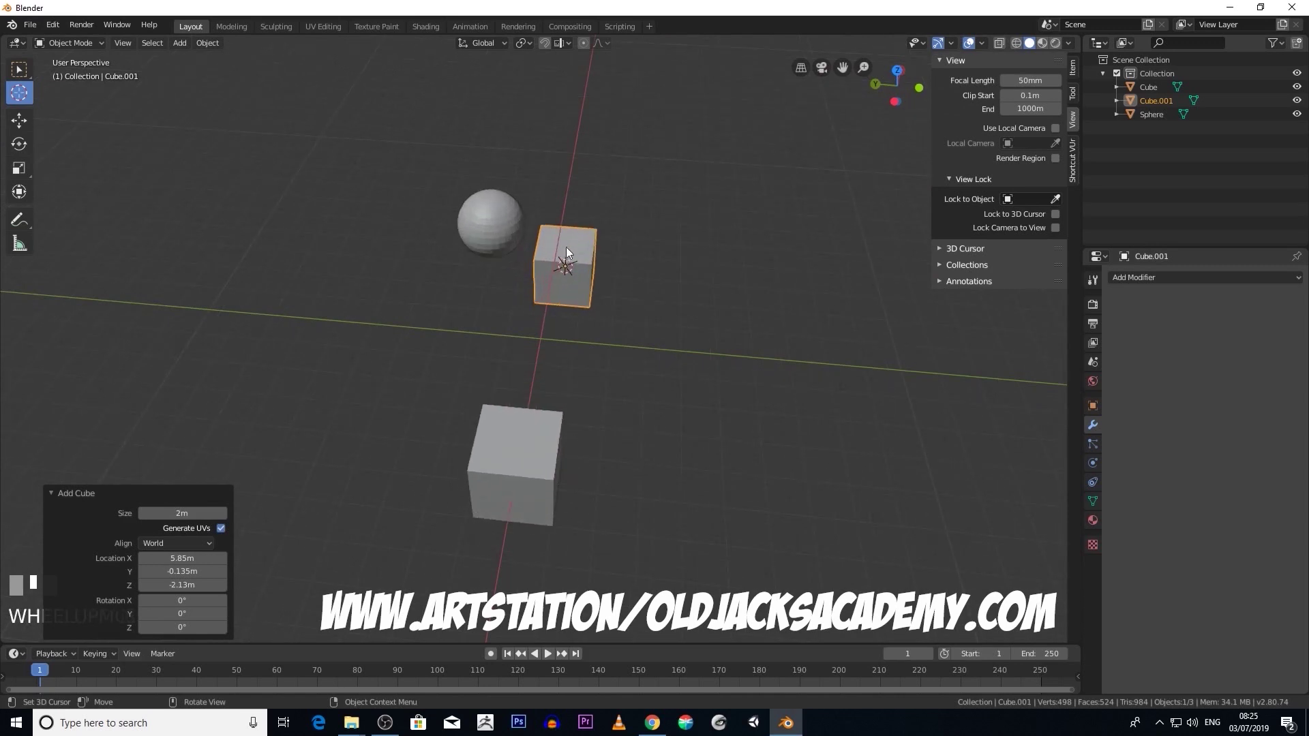
Place the 3D cursor on the sphere.
left_click(463, 204)
middle_click_drag(468, 223, 754, 164)
scroll(667, 269, "up", 3)
middle_click_drag(666, 269, 668, 212)
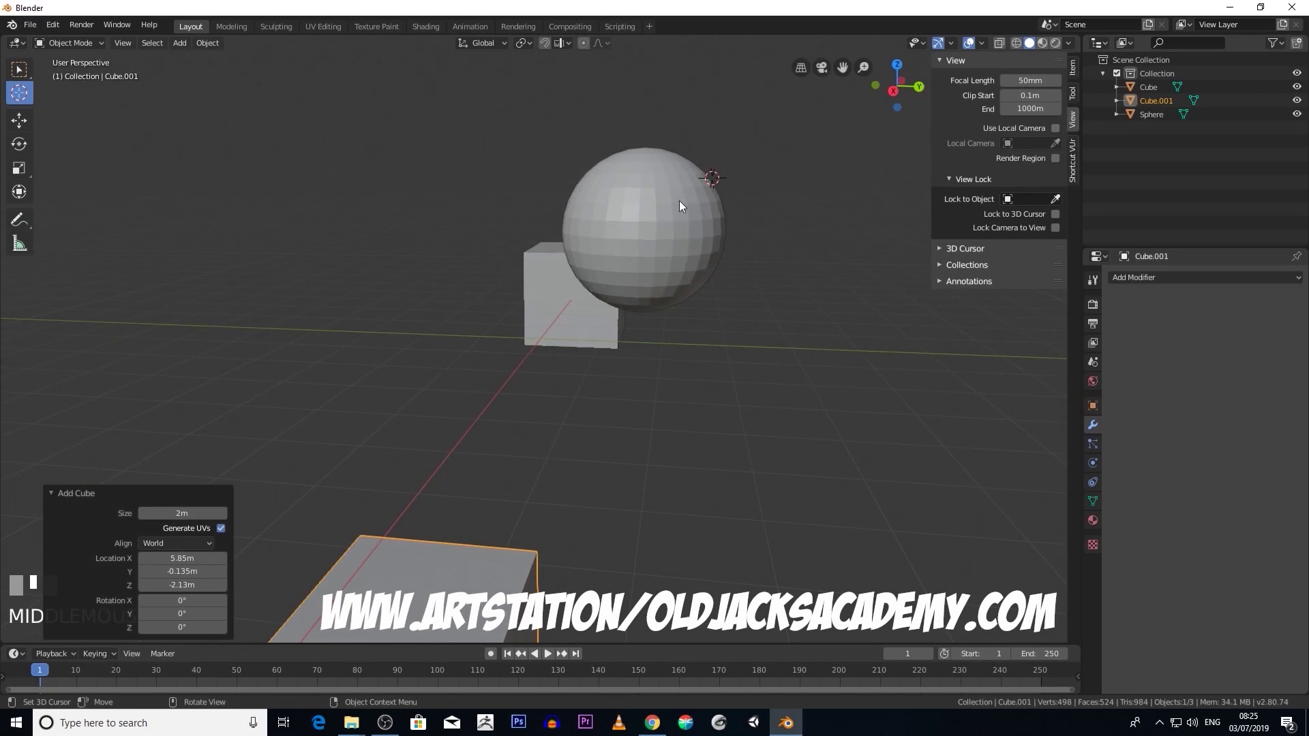
Add a third cube at the cursor and scale it down to 0.48.
left_click(134, 45)
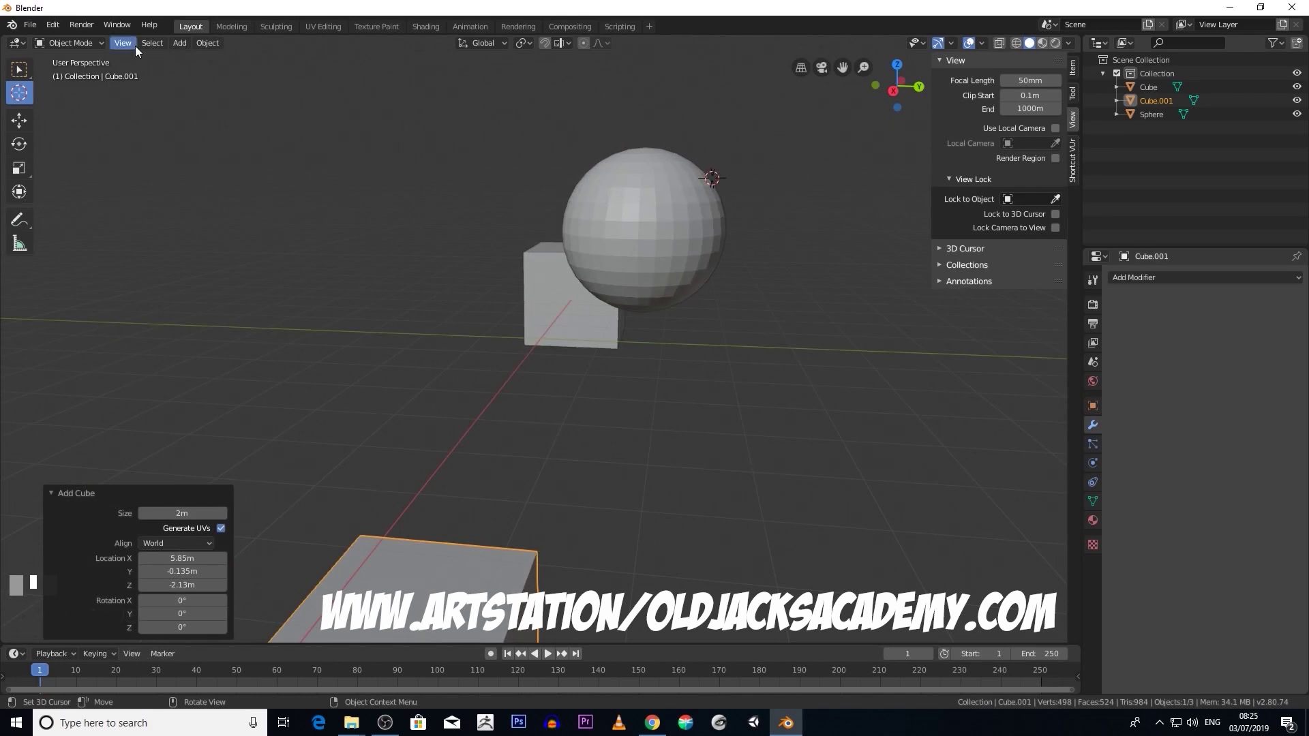
left_click(178, 43)
mouse_move(185, 59)
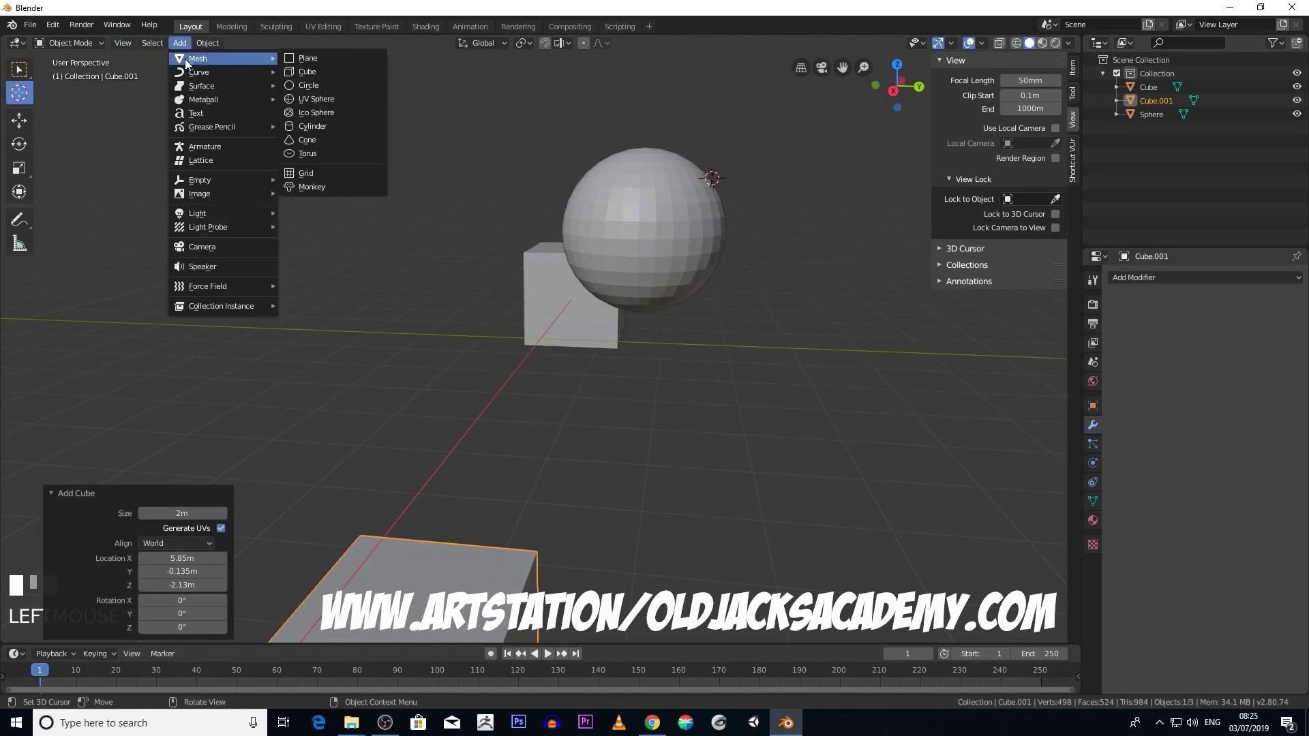
left_click(305, 73)
middle_click_drag(562, 166, 614, 228)
key("s")
left_click(656, 190)
scroll(612, 225, "down", 4)
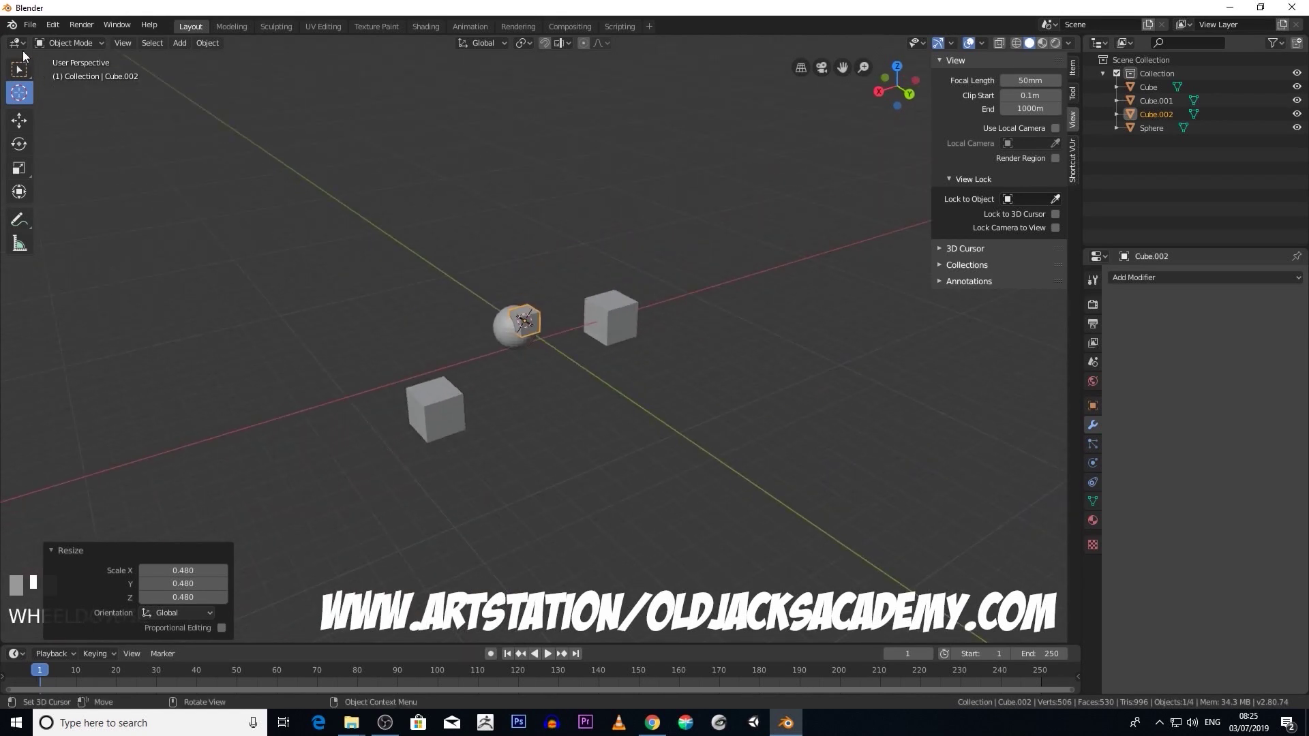
Box-select the sphere and all three cubes and delete them.
left_click(19, 69)
left_click_drag(257, 223, 736, 550)
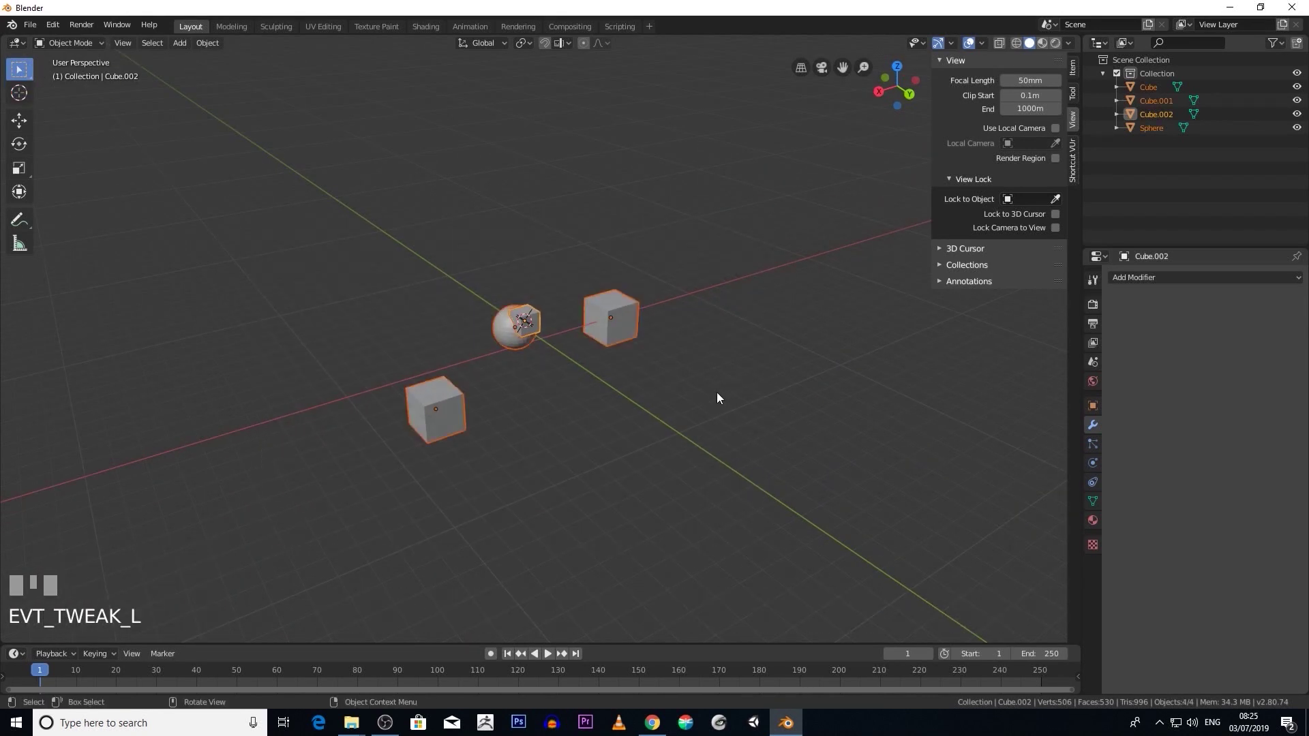
key("Delete")
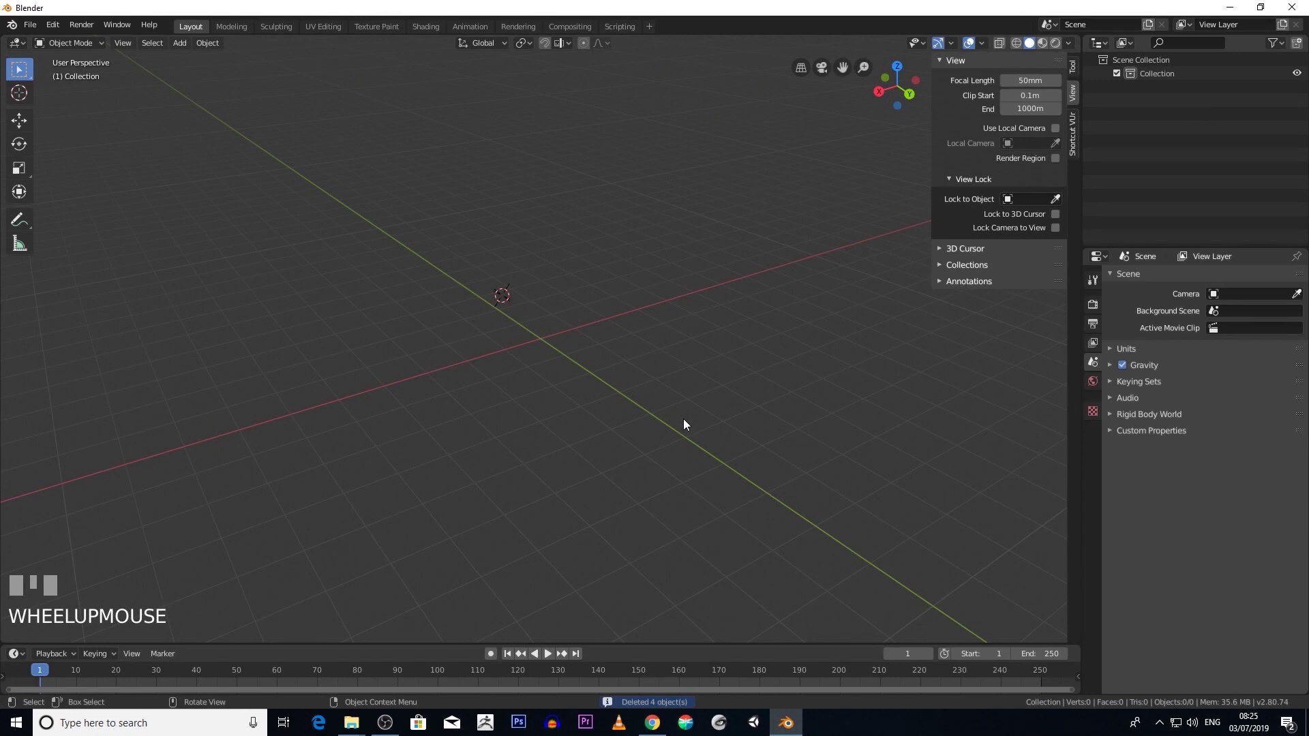
middle_click_drag(664, 394, 611, 339)
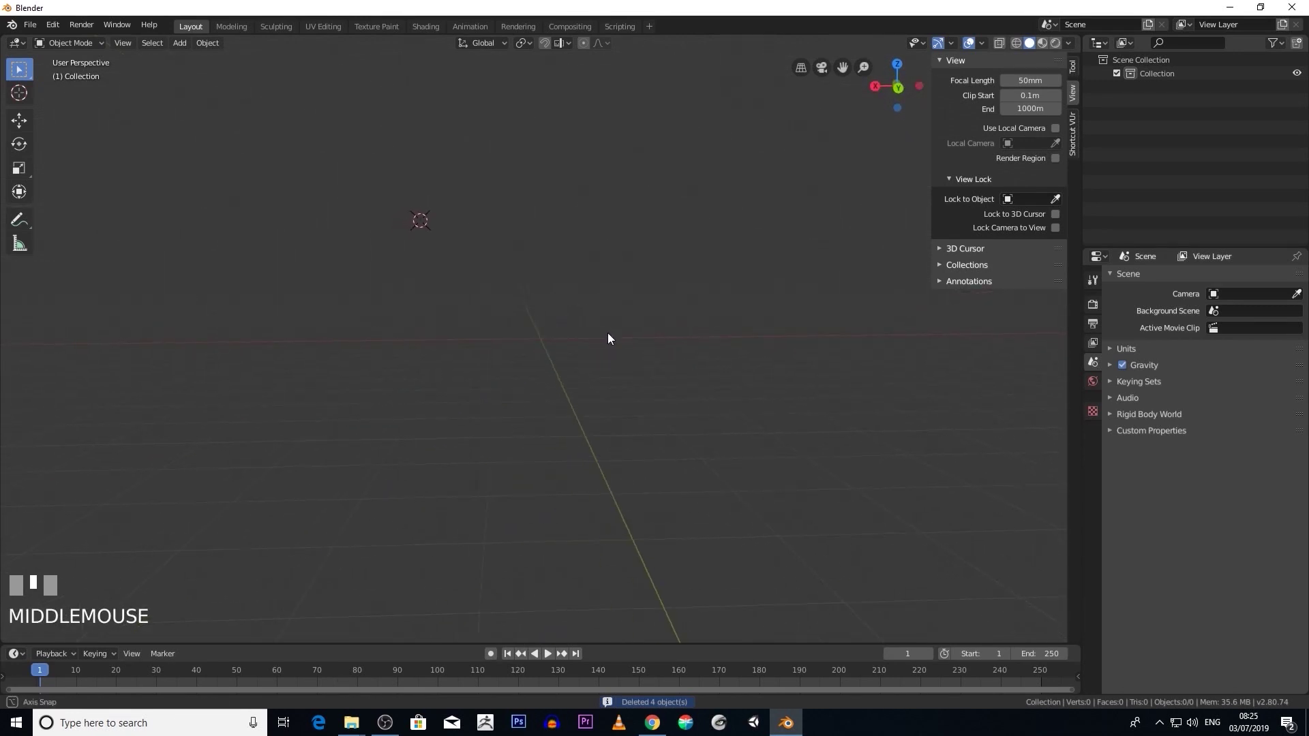
Add a fresh 2 m cube to the now empty scene.
left_click(187, 41)
mouse_move(218, 58)
left_click(293, 75)
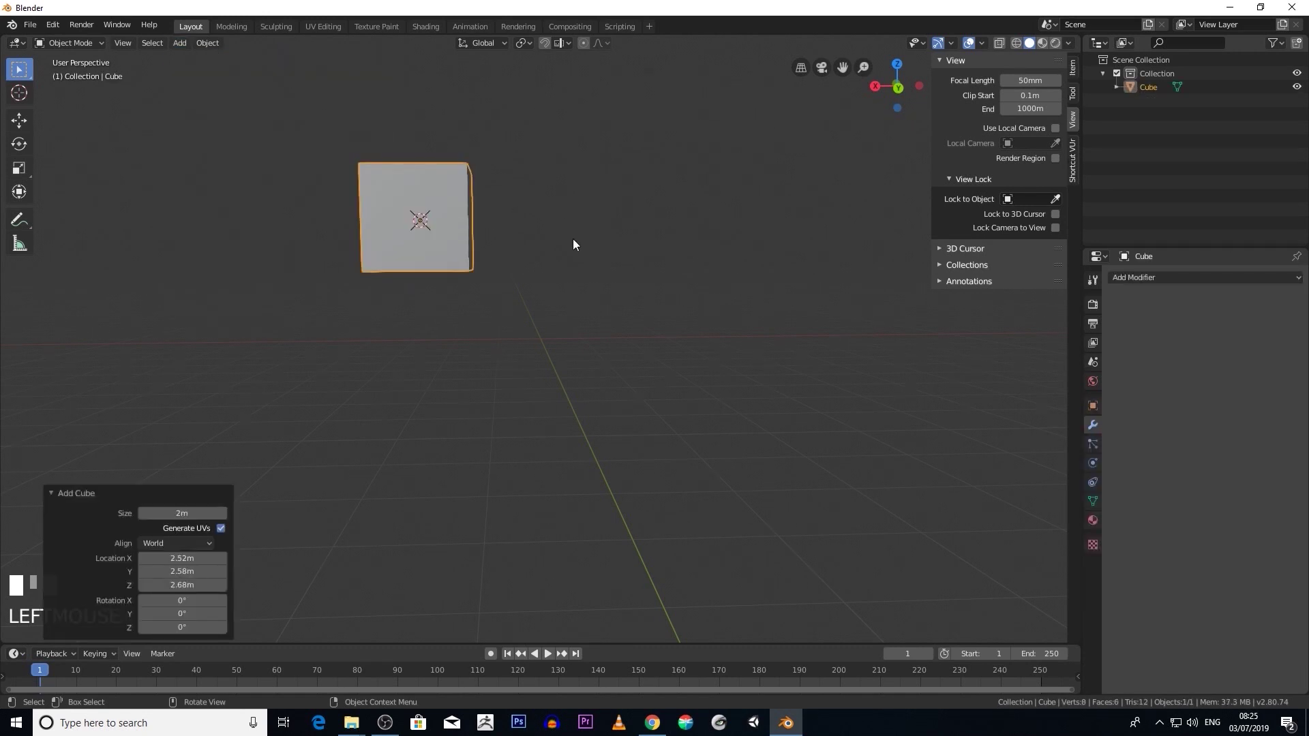
scroll(580, 243, "down", 3)
scroll(579, 242, "up", 3)
middle_click_drag(580, 242, 583, 239)
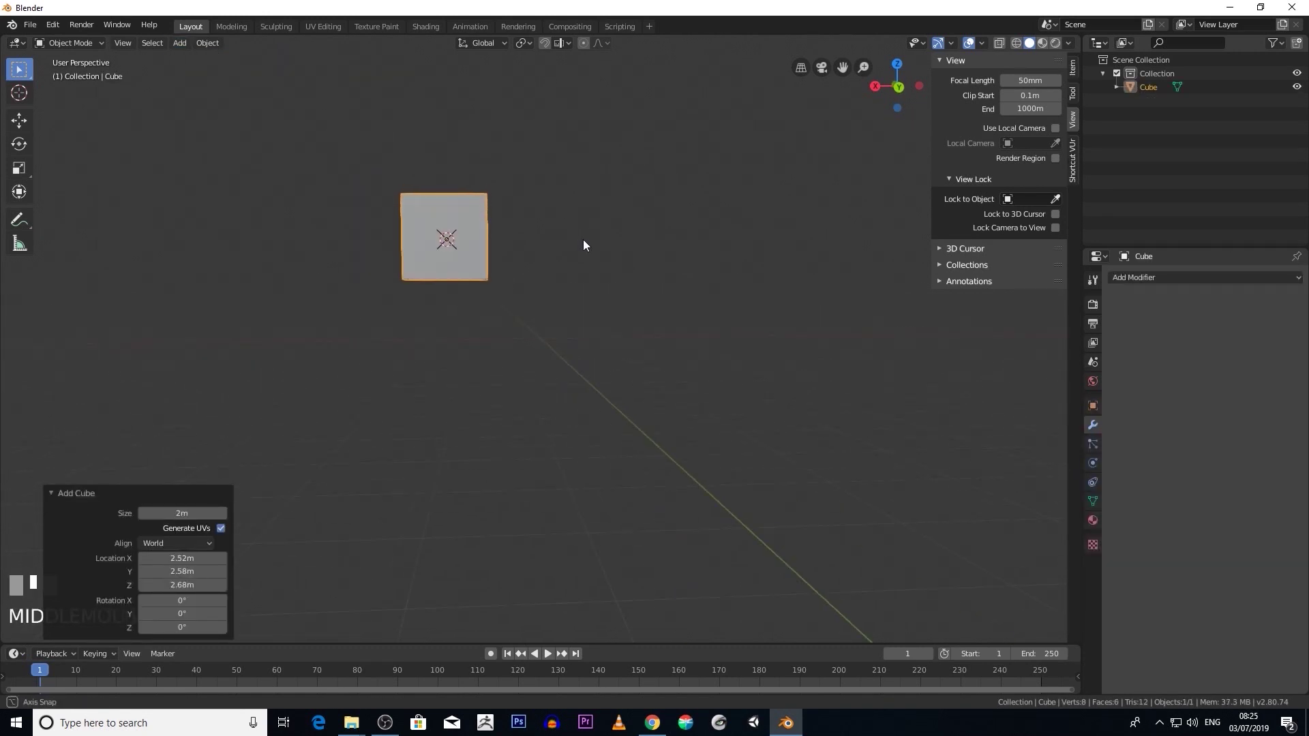
scroll(585, 245, "up", 4)
scroll(569, 252, "down", 3)
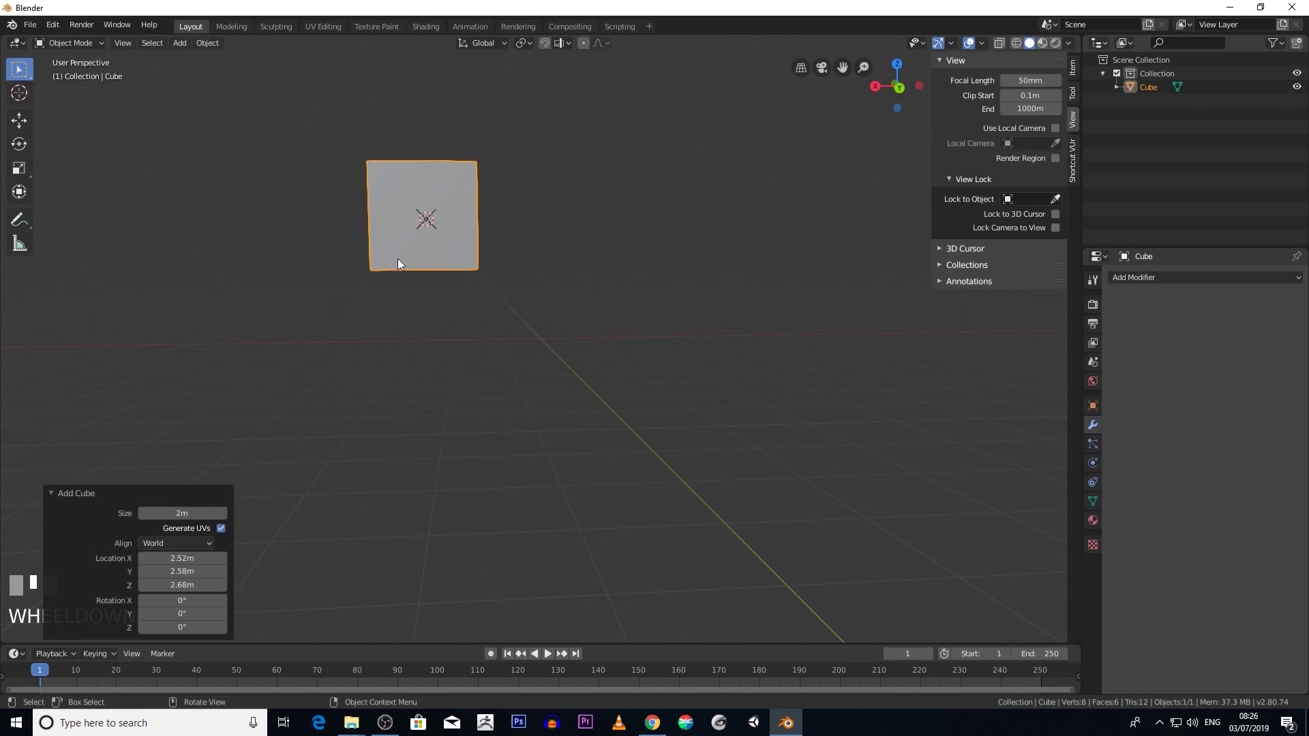
mouse_move(399, 264)
middle_mouse_down()
mouse_move(383, 255)
mouse_move(382, 267)
mouse_move(423, 272)
mouse_move(330, 272)
mouse_move(426, 295)
mouse_move(447, 281)
mouse_move(395, 259)
mouse_move(417, 273)
middle_mouse_up()
scroll(418, 268, "up", 3)
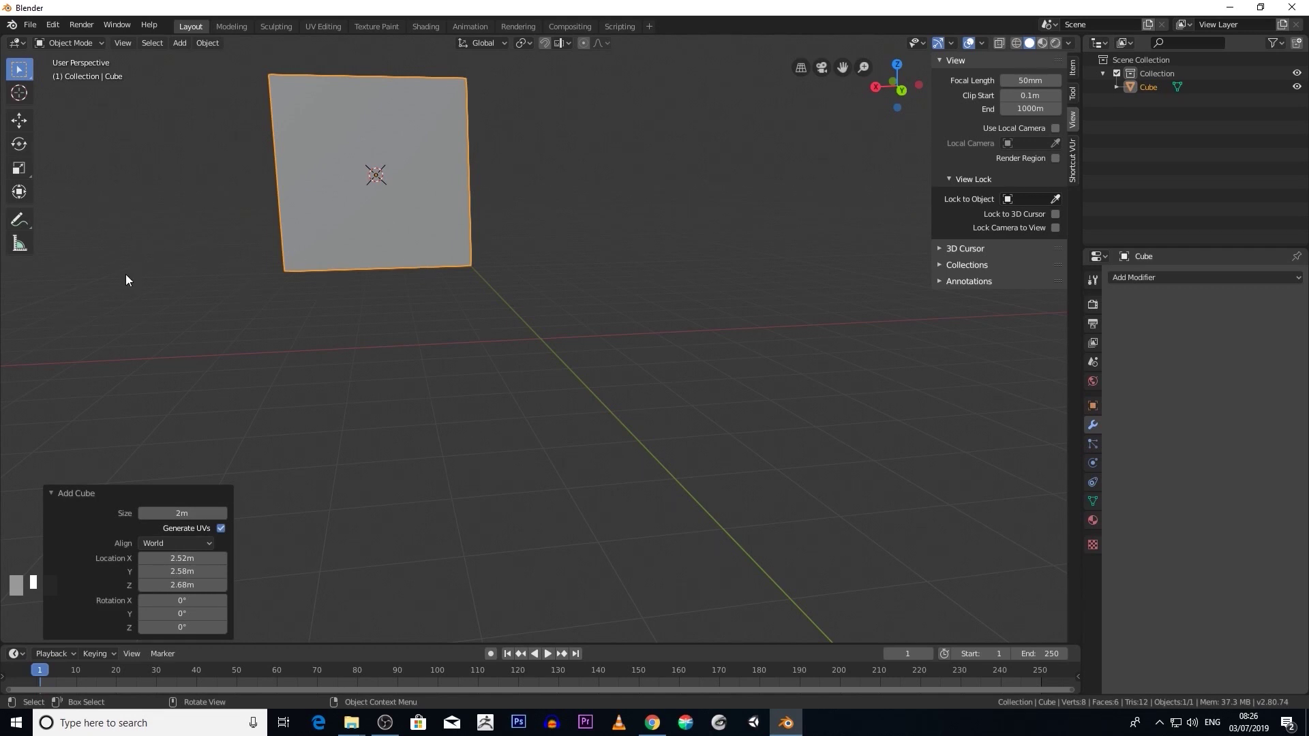
Rotate the cube a tiny 0.0477° about the Y axis around its centre pivot.
left_click(19, 144)
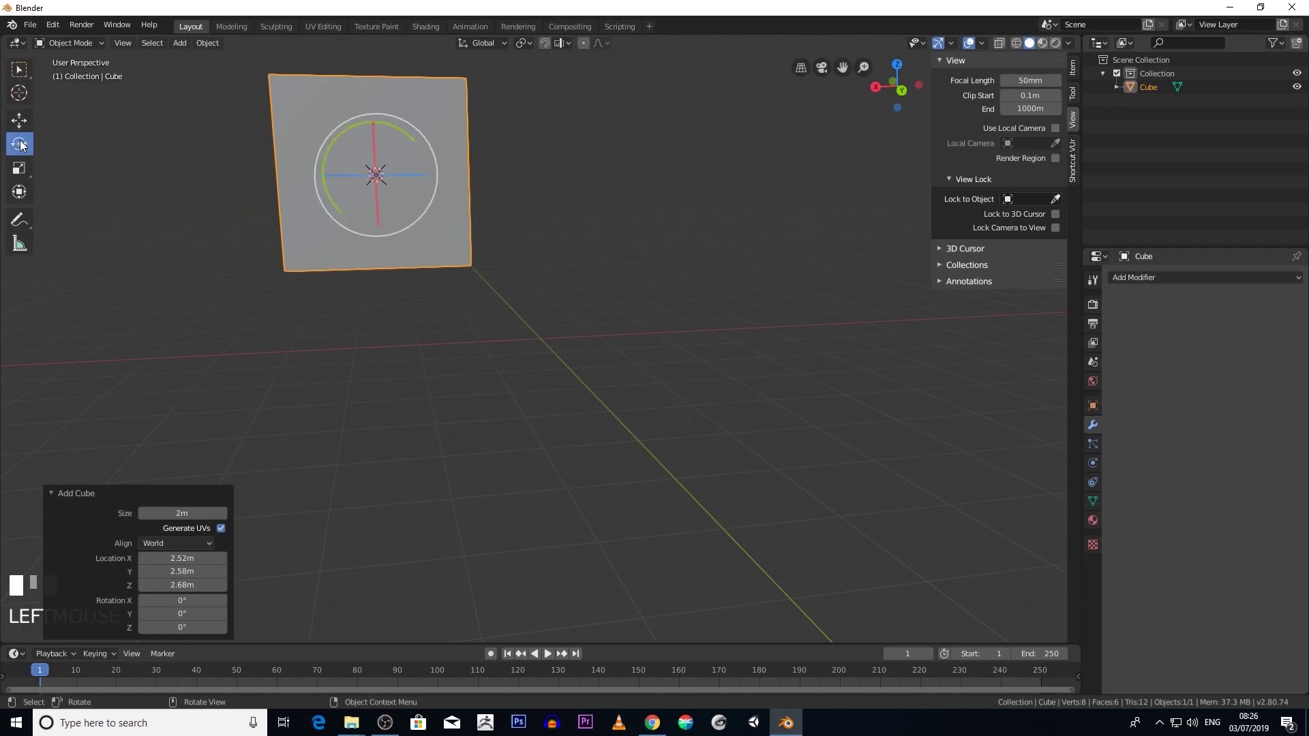
middle_click_drag(503, 283, 476, 244)
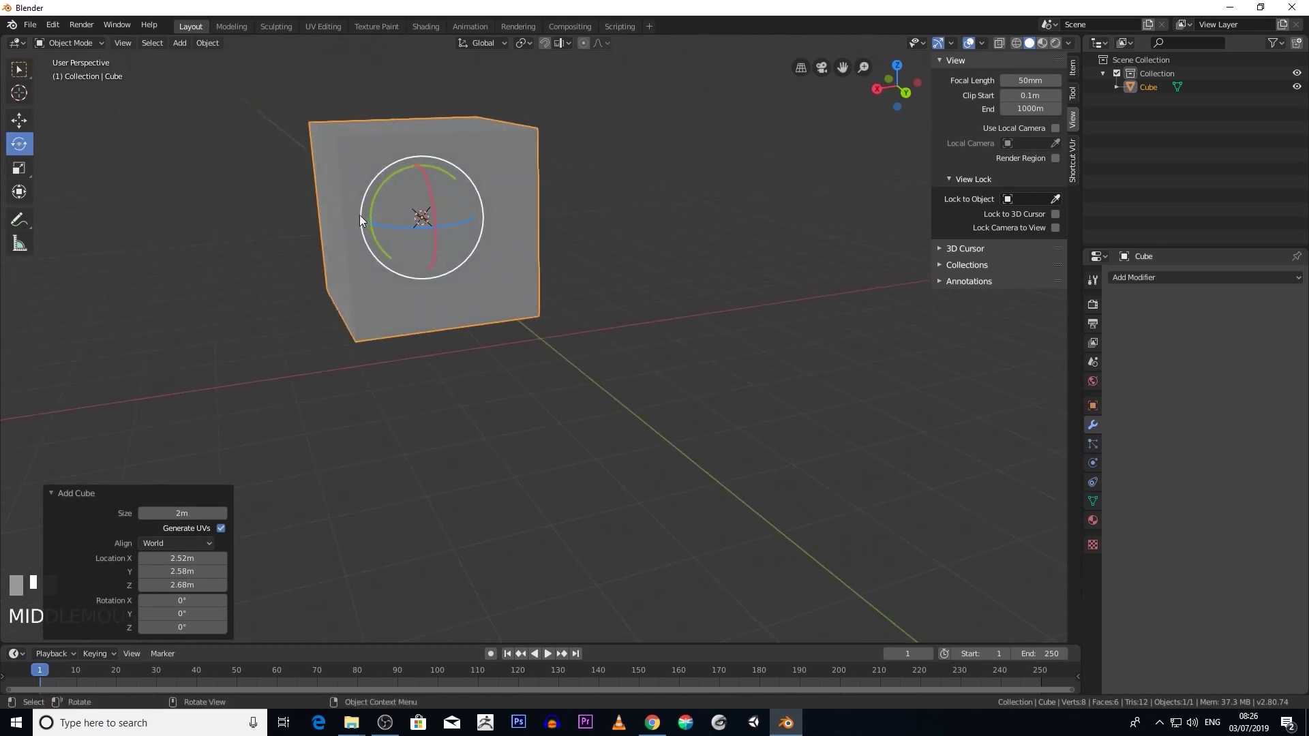
mouse_move(371, 209)
left_mouse_down()
mouse_move(404, 164)
mouse_move(356, 276)
mouse_move(418, 298)
mouse_move(284, 167)
mouse_move(316, 231)
mouse_move(405, 322)
mouse_move(327, 182)
mouse_move(327, 152)
mouse_move(358, 219)
mouse_move(344, 139)
mouse_move(363, 210)
left_mouse_up()
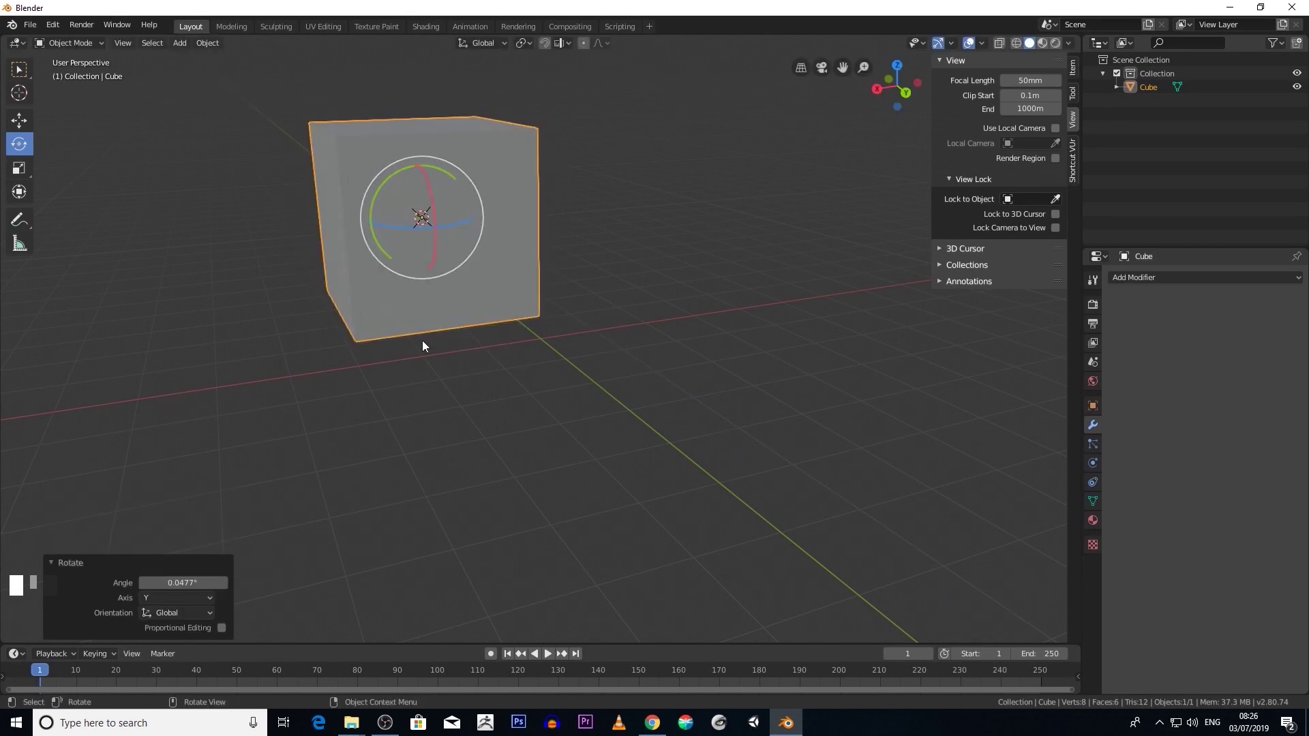
middle_click_drag(430, 281, 391, 217)
mouse_move(398, 267)
middle_mouse_down()
mouse_move(442, 252)
mouse_move(429, 263)
mouse_move(421, 248)
mouse_move(401, 252)
middle_mouse_up()
middle_click_drag(367, 210, 352, 223)
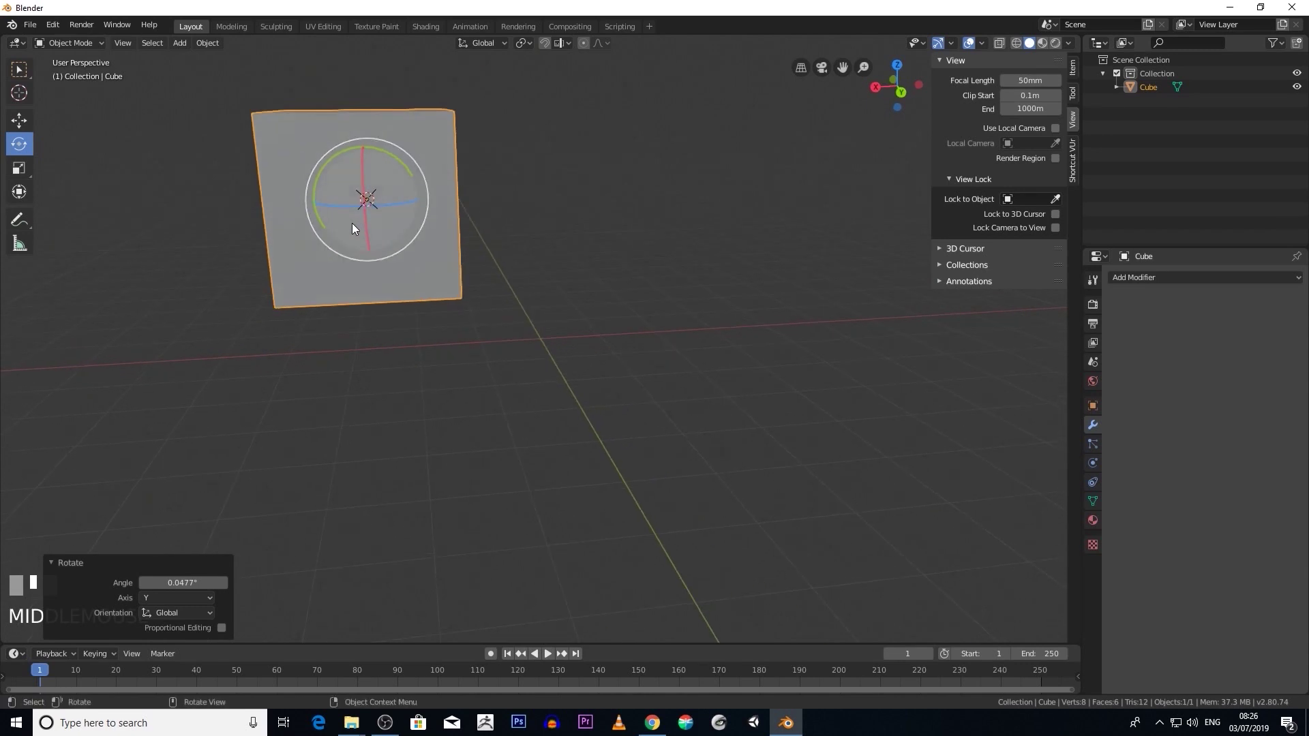
scroll(352, 223, "down", 2)
scroll(370, 195, "up", 5)
scroll(382, 210, "down", 4)
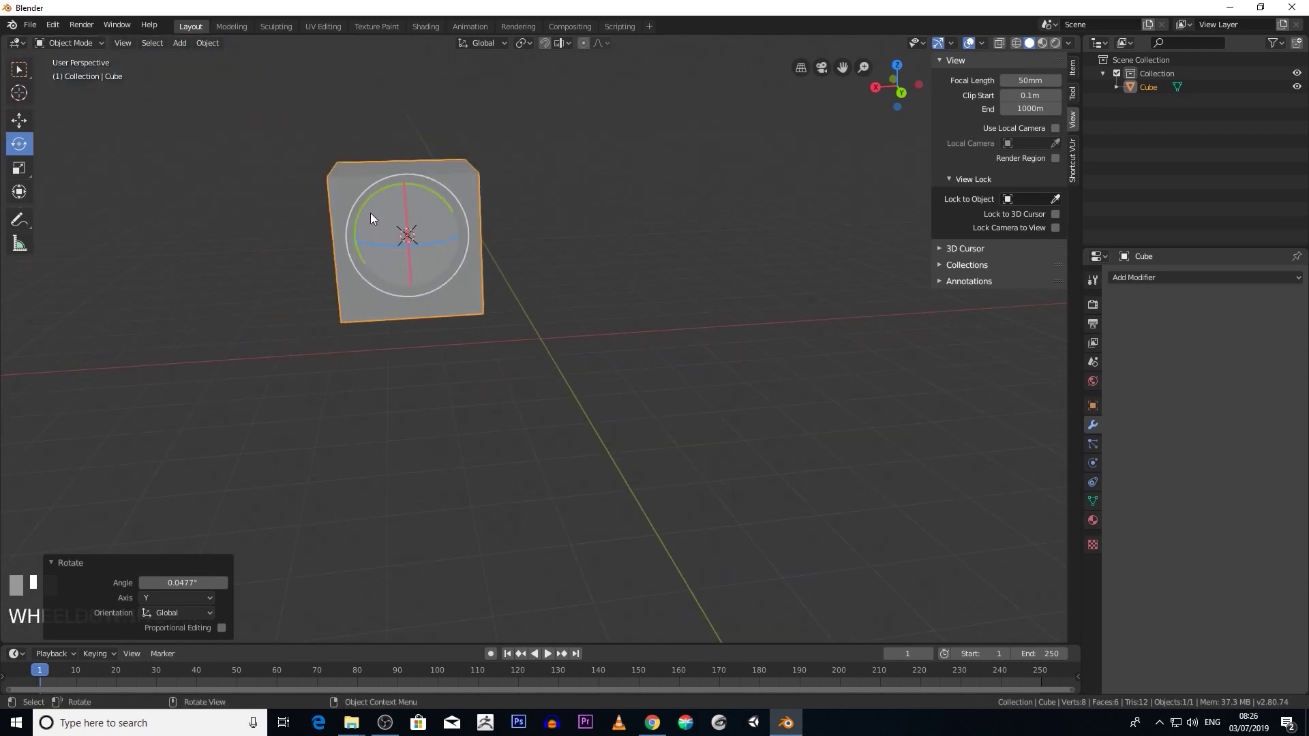
Place the 3D cursor at the cube's bottom corner.
left_click(26, 95)
left_click(412, 320)
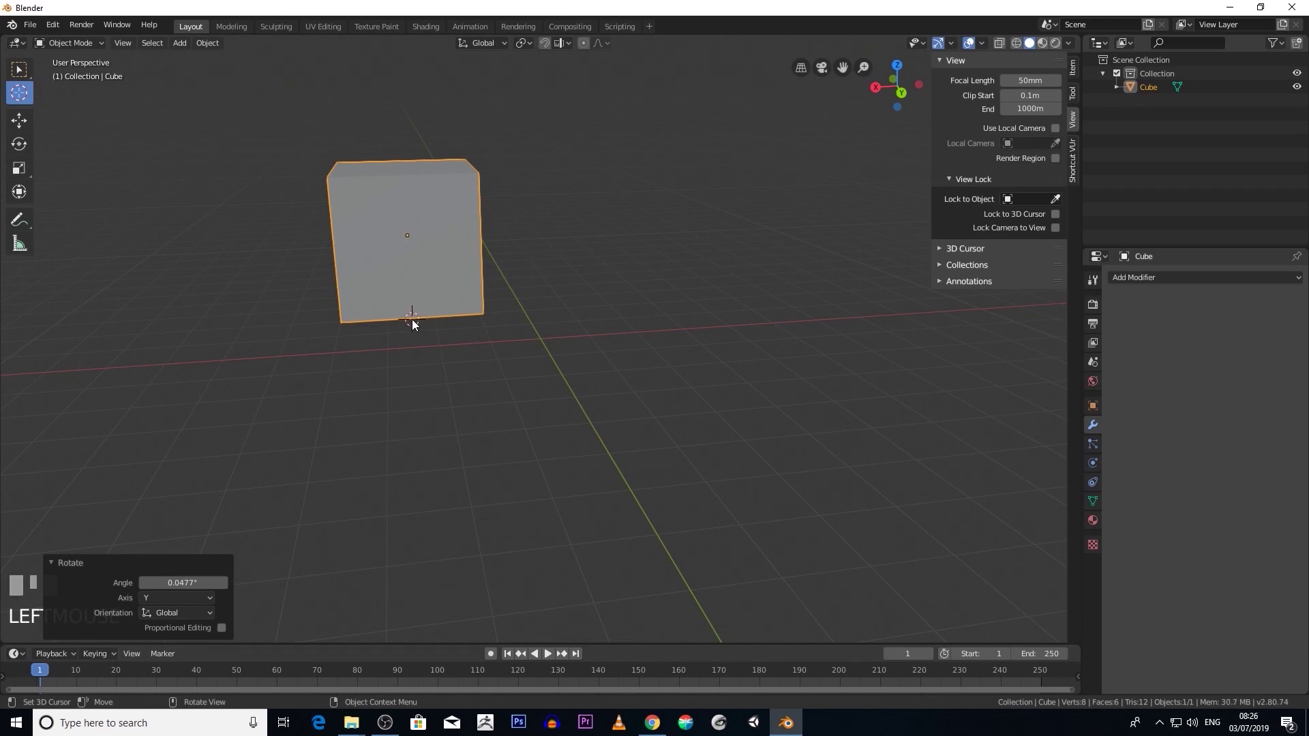
middle_click_drag(412, 319, 419, 317)
scroll(419, 316, "down", 1)
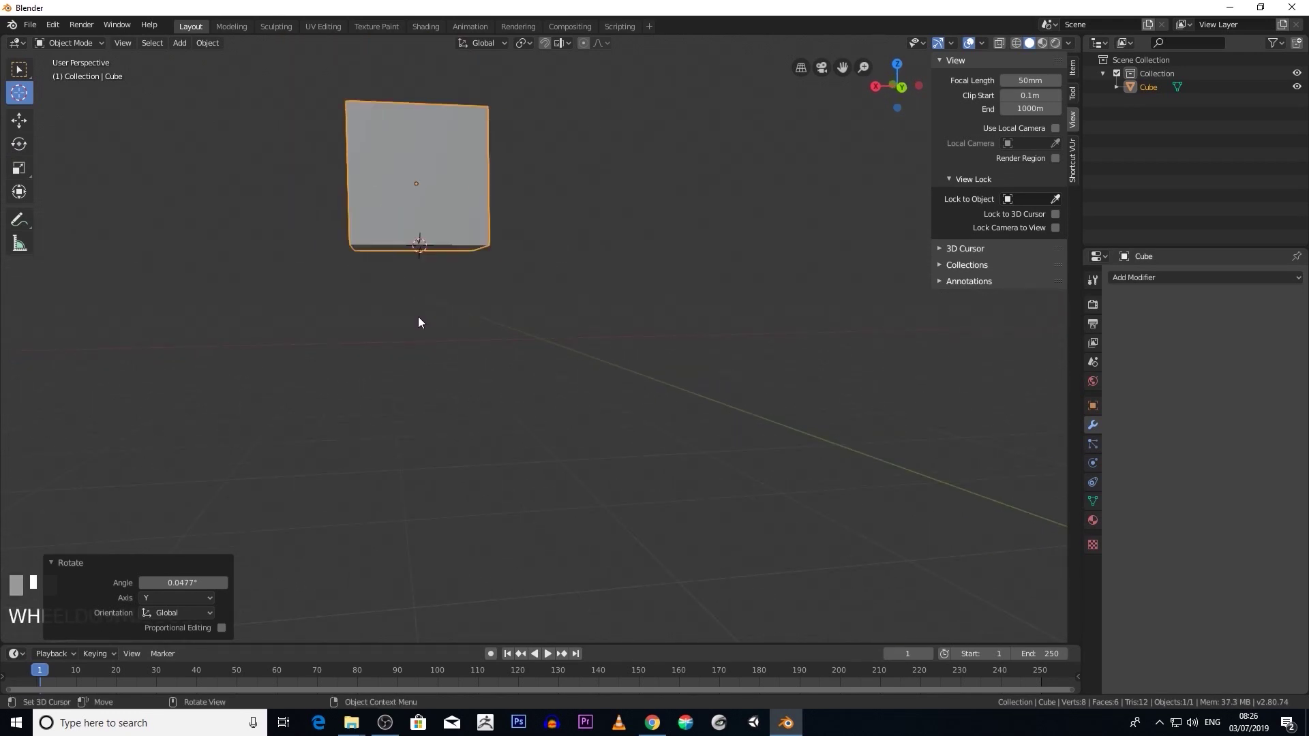
Set the cube's origin to the 3D cursor at its bottom corner.
right_click(423, 198)
mouse_move(407, 233)
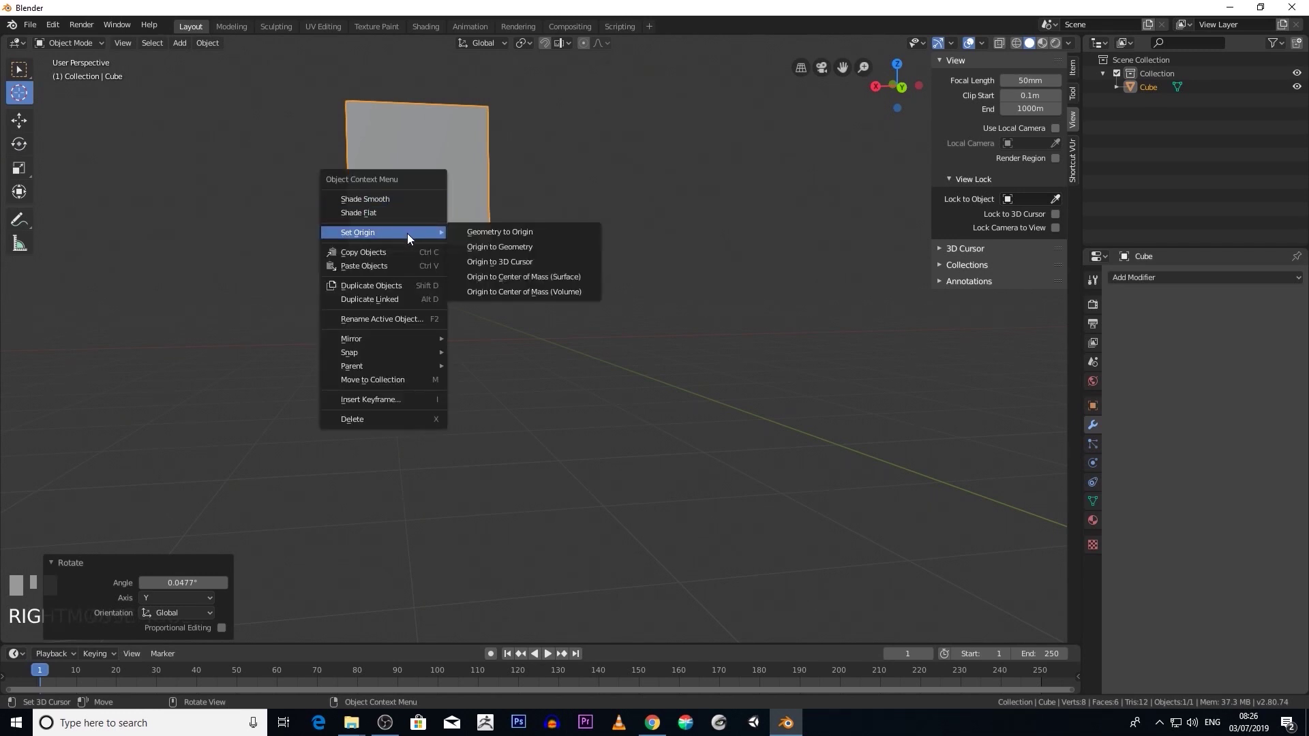
left_click(517, 262)
middle_click_drag(517, 261, 598, 281)
scroll(599, 283, "up", 2)
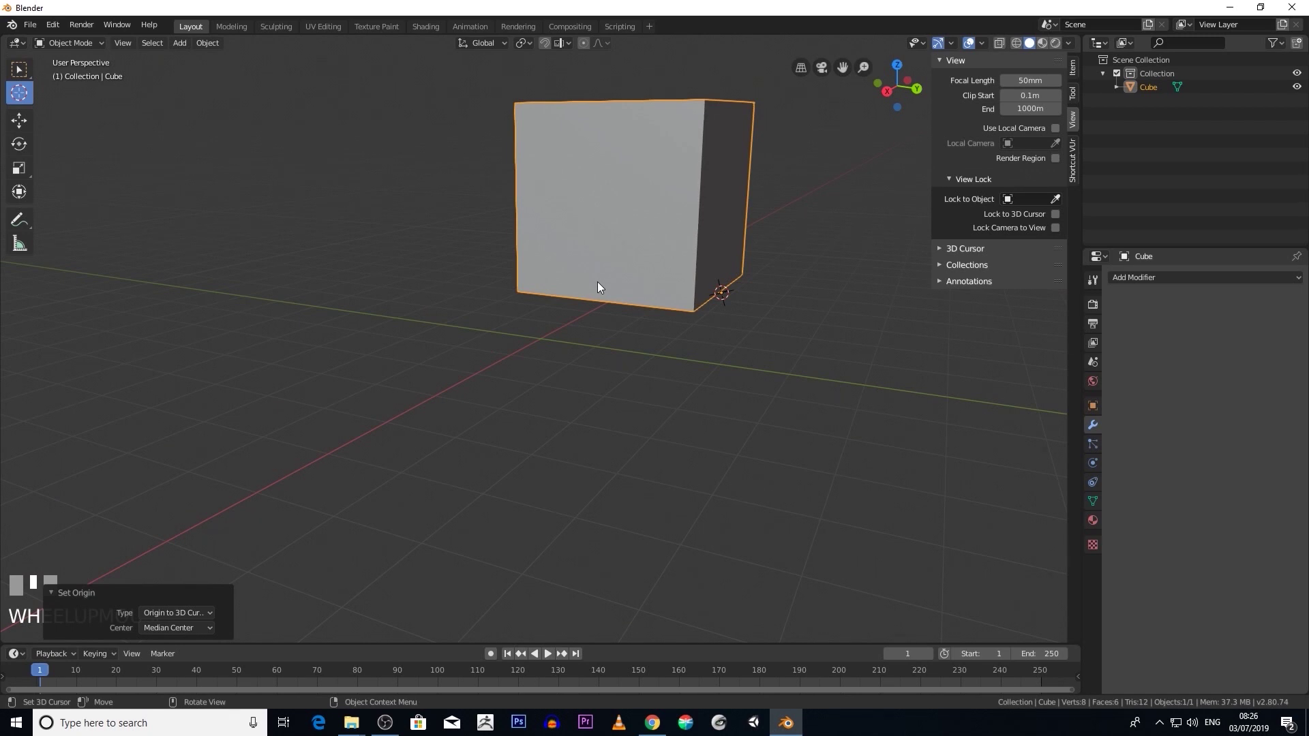
Rotate the cube -7.5° about the X axis, pivoting on its bottom-corner origin.
left_click(19, 144)
scroll(709, 251, "down", 2)
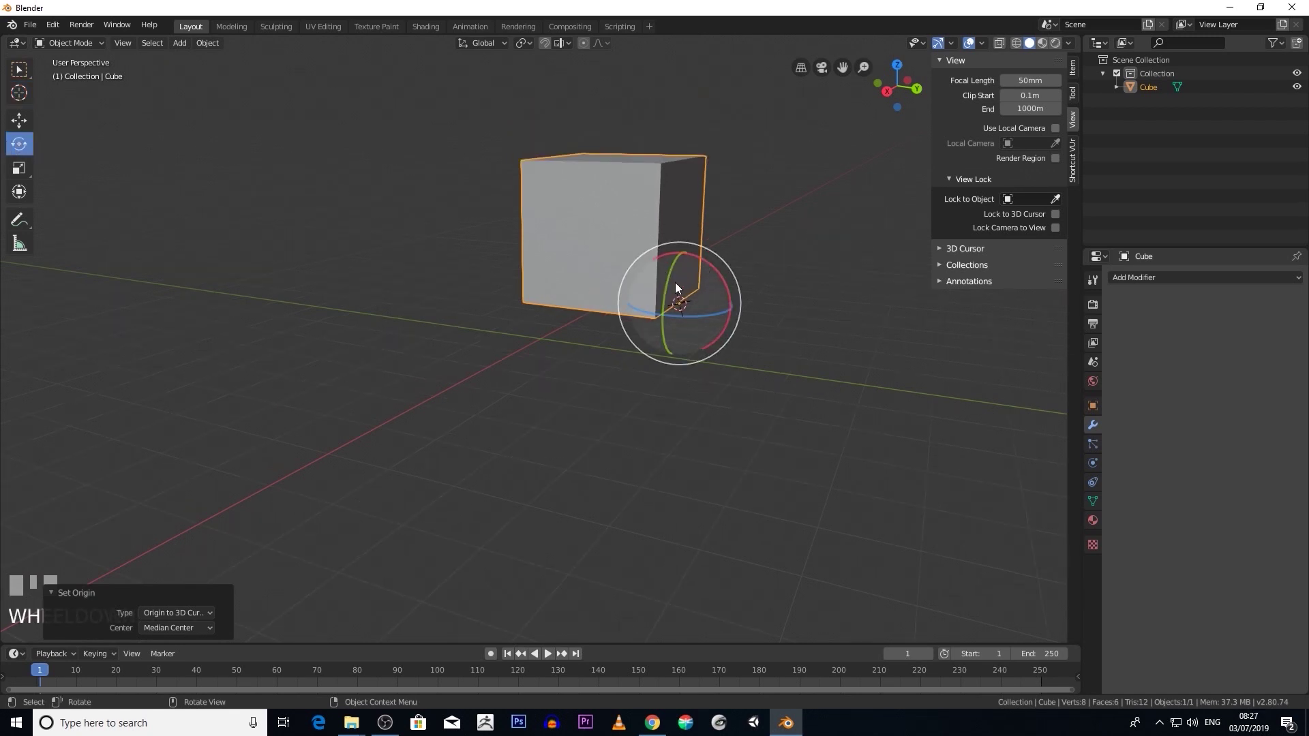
left_click_drag(714, 268, 801, 236)
middle_click_drag(800, 235, 653, 292)
scroll(720, 222, "down", 1)
scroll(597, 303, "up", 2)
scroll(546, 302, "down", 2)
scroll(653, 293, "up", 2)
scroll(652, 292, "down", 2)
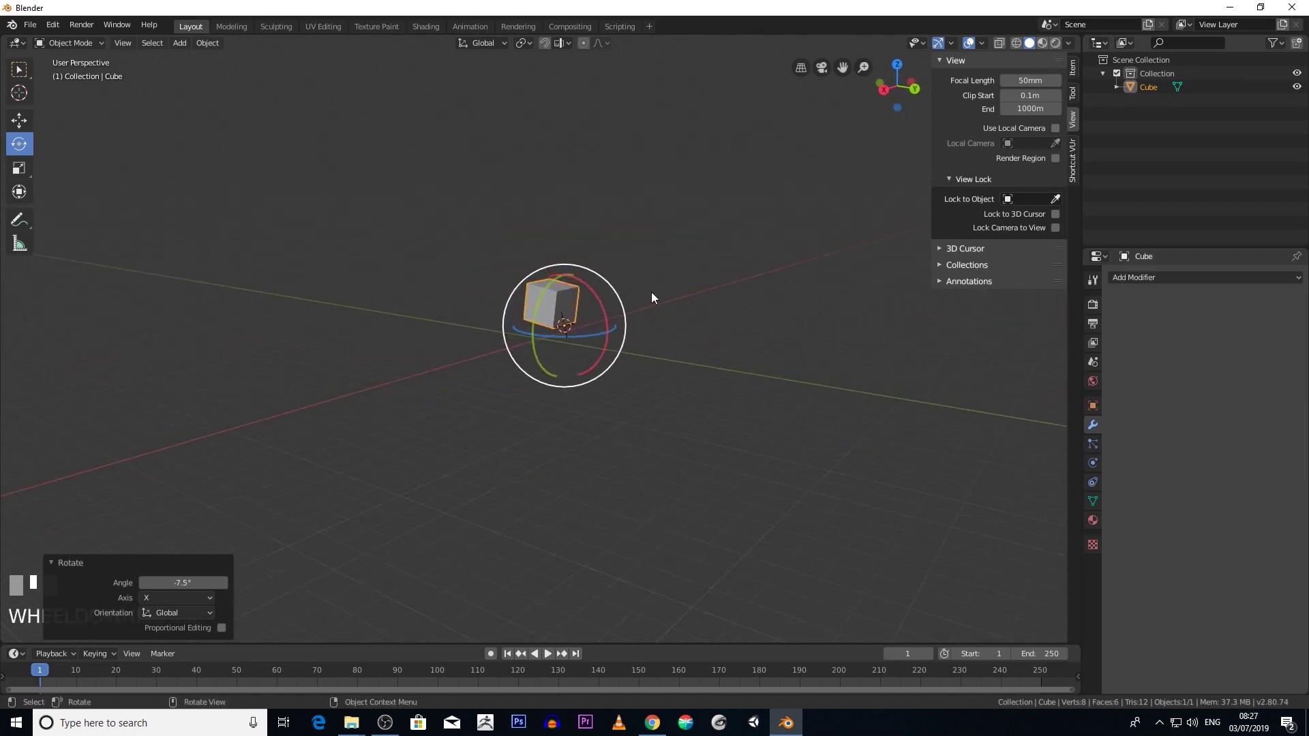